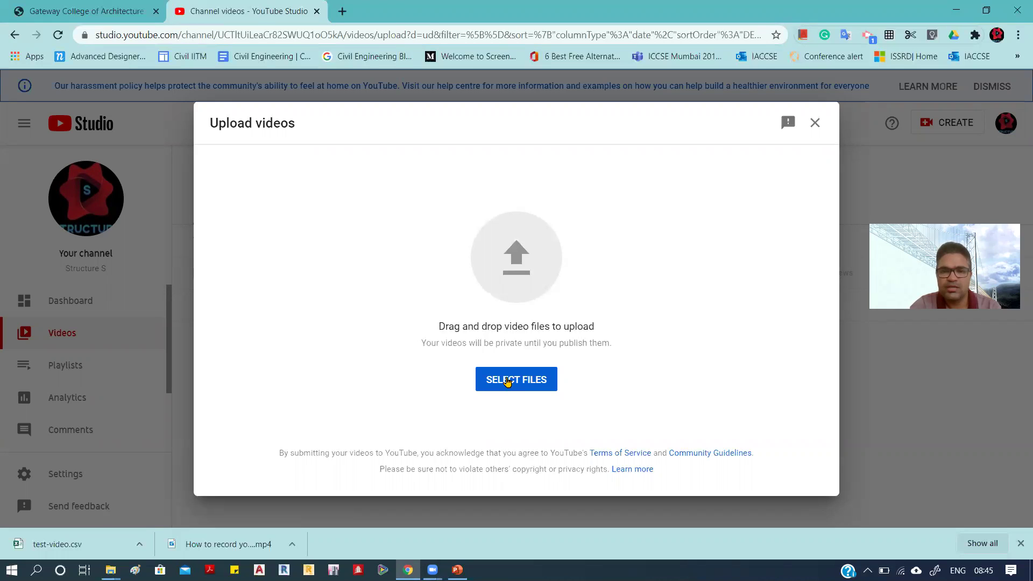
# Browse in the file picker to the Zoom recordings folder under DATA (D:) > GCAD
pyautogui.click(508, 381)
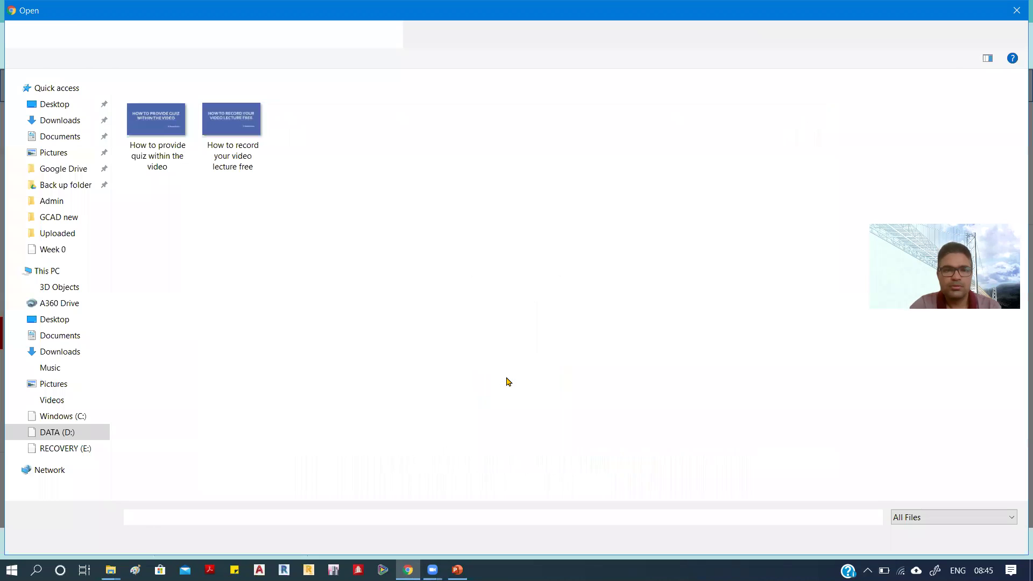
pyautogui.click(204, 34)
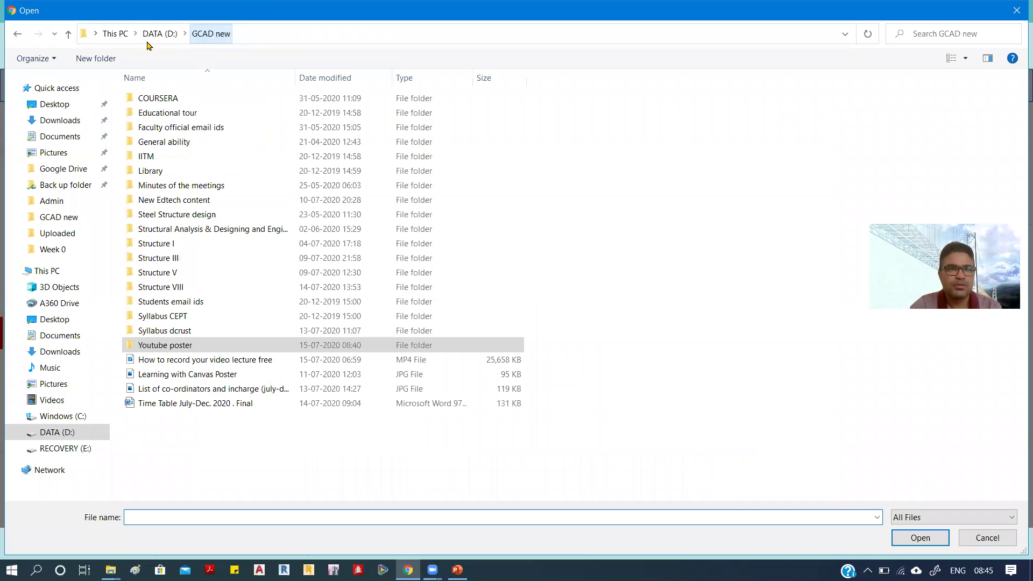
pyautogui.click(154, 34)
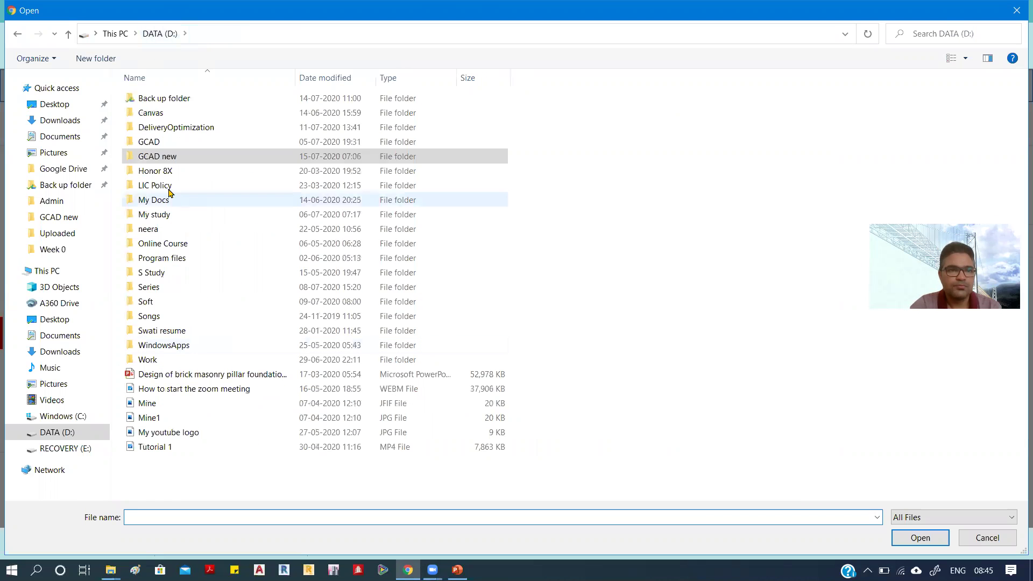
pyautogui.click(149, 131)
pyautogui.doubleClick(149, 143)
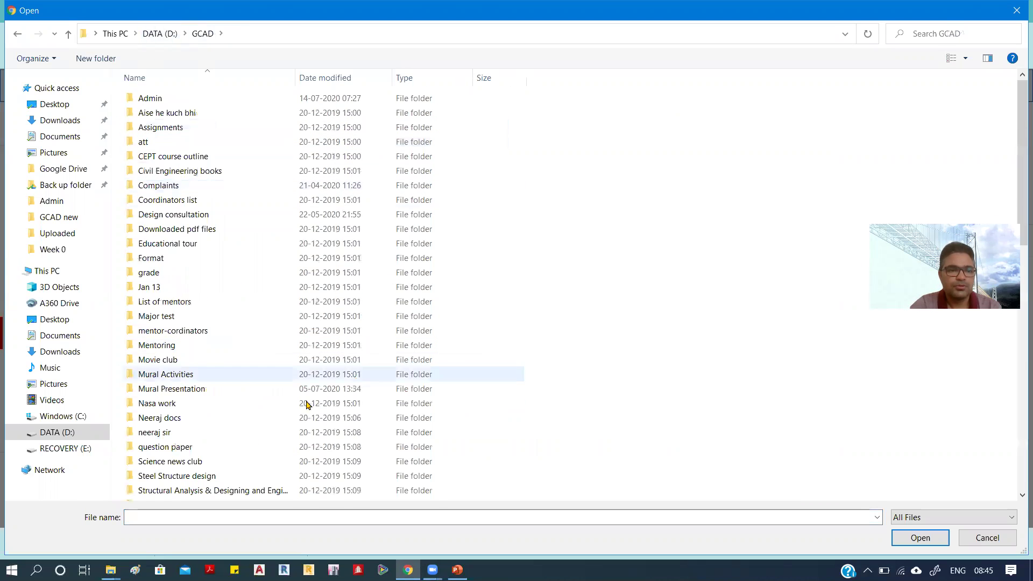
pyautogui.scroll(-10, 269, 377)
pyautogui.scroll(5, 286, 375)
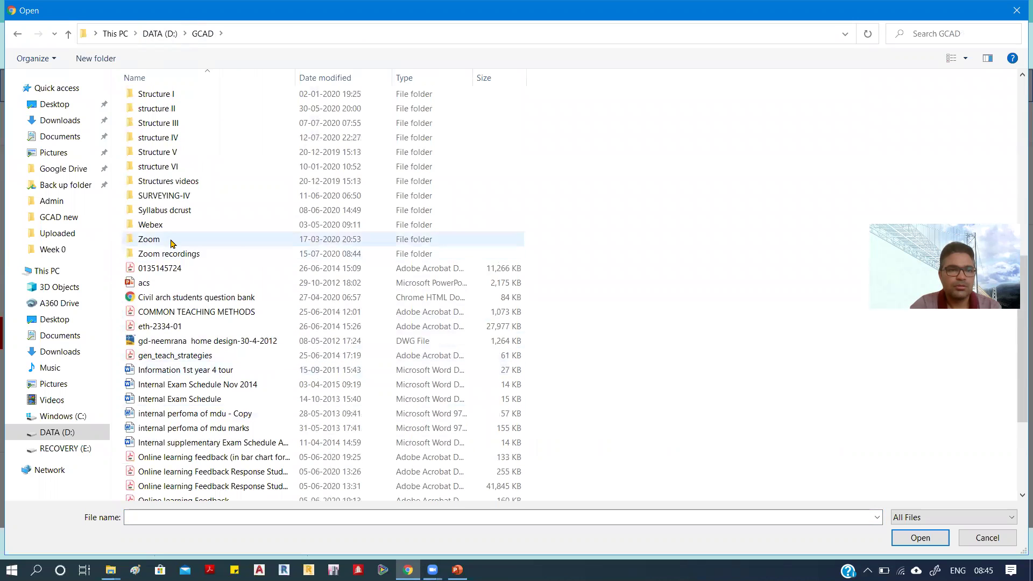
pyautogui.scroll(10, 324, 440)
pyautogui.scroll(-15, 302, 452)
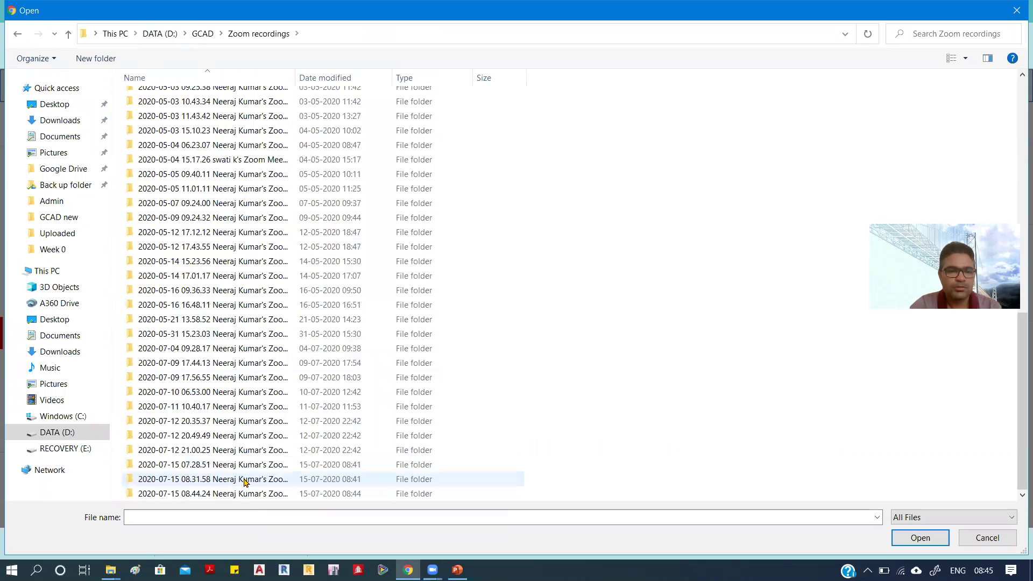
# Check the 2020-07-15 08.31.58 and 08.44.24 meeting folders for the recording
pyautogui.doubleClick(267, 478)
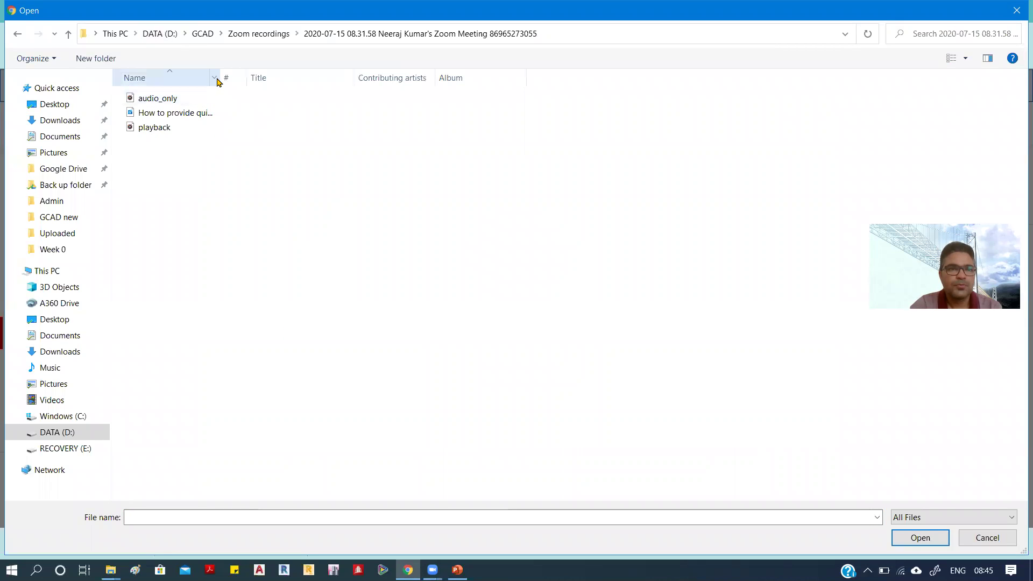
pyautogui.moveTo(267, 89); pyautogui.dragTo(387, 104)
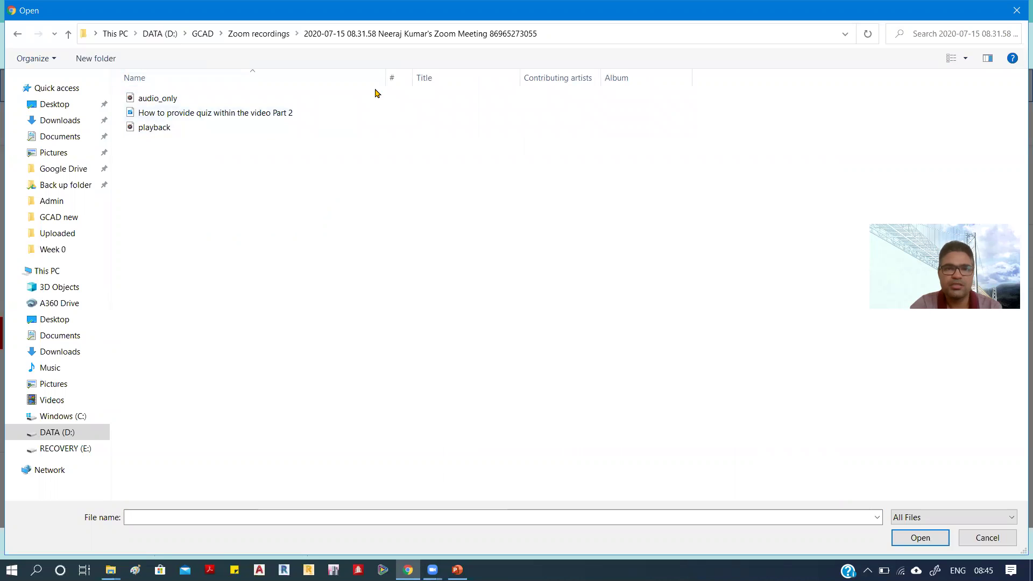
pyautogui.click(264, 36)
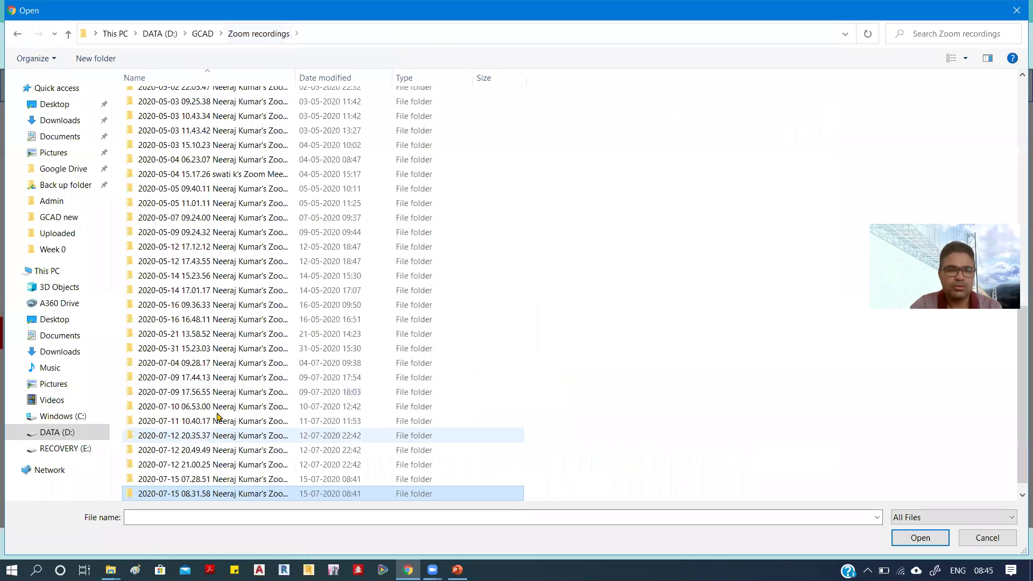
pyautogui.doubleClick(230, 493)
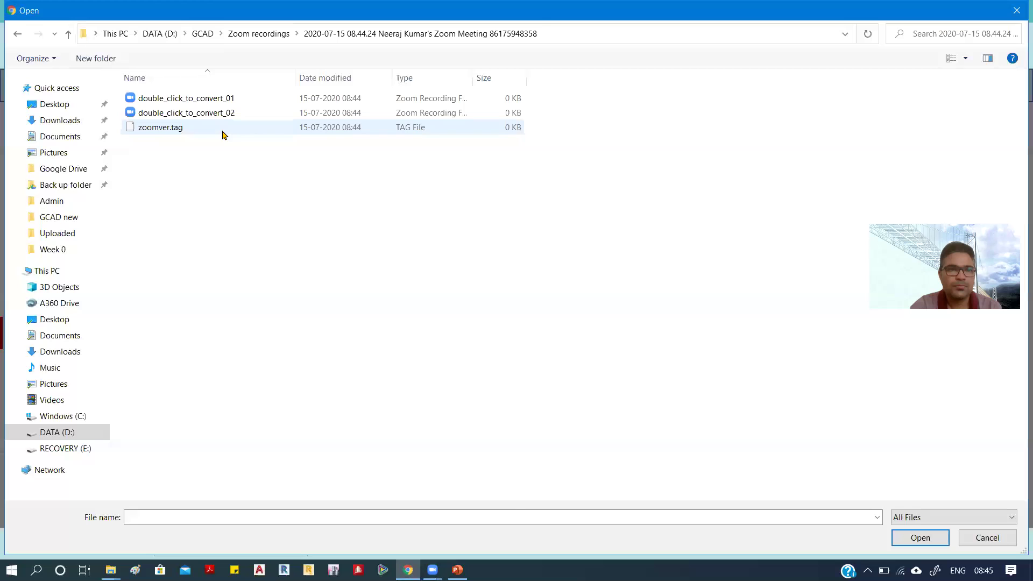
pyautogui.click(267, 35)
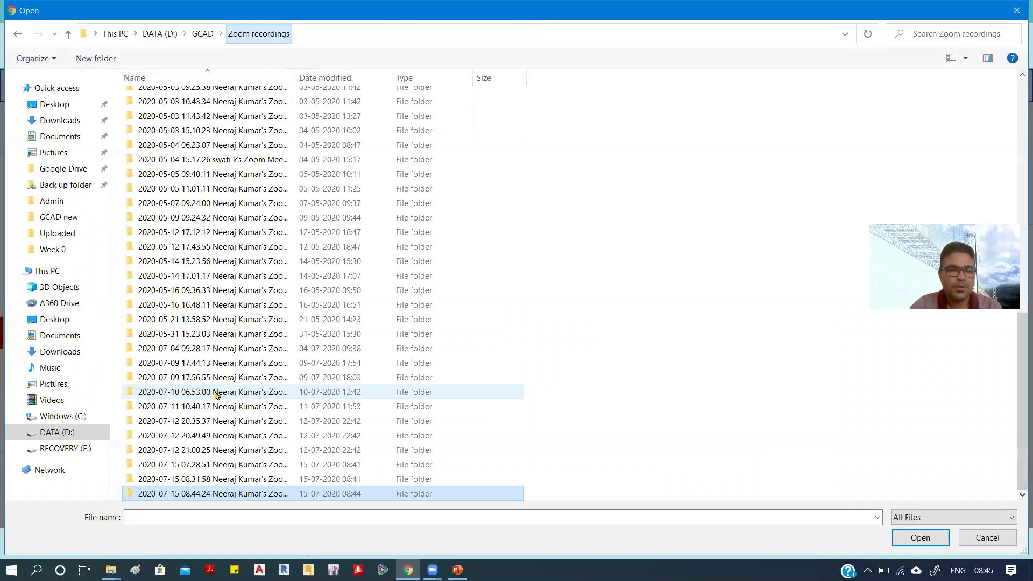
# Select the Part 1 MP4 in the 2020-07-15 07.28.51 folder
pyautogui.doubleClick(194, 464)
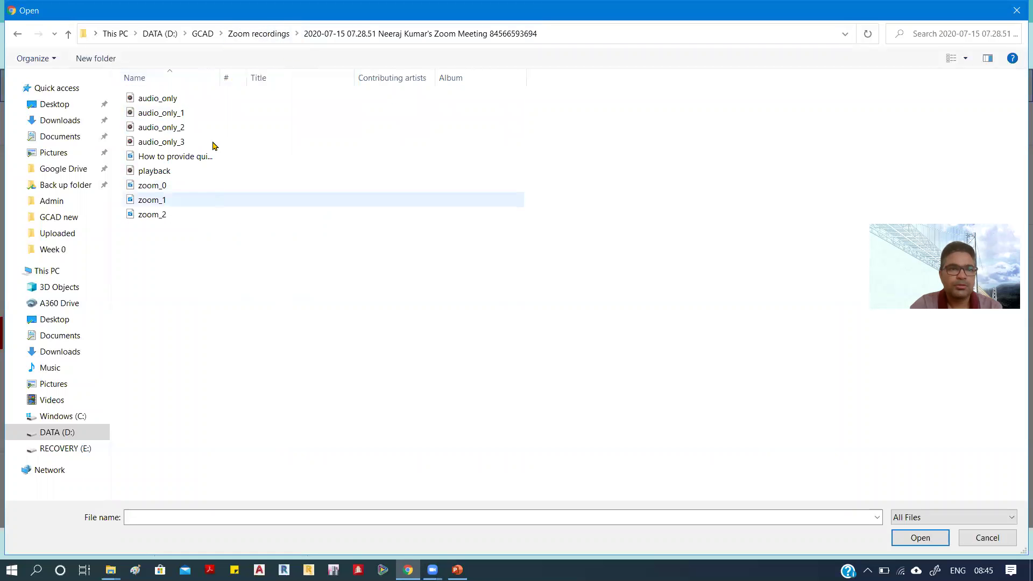
pyautogui.click(214, 79)
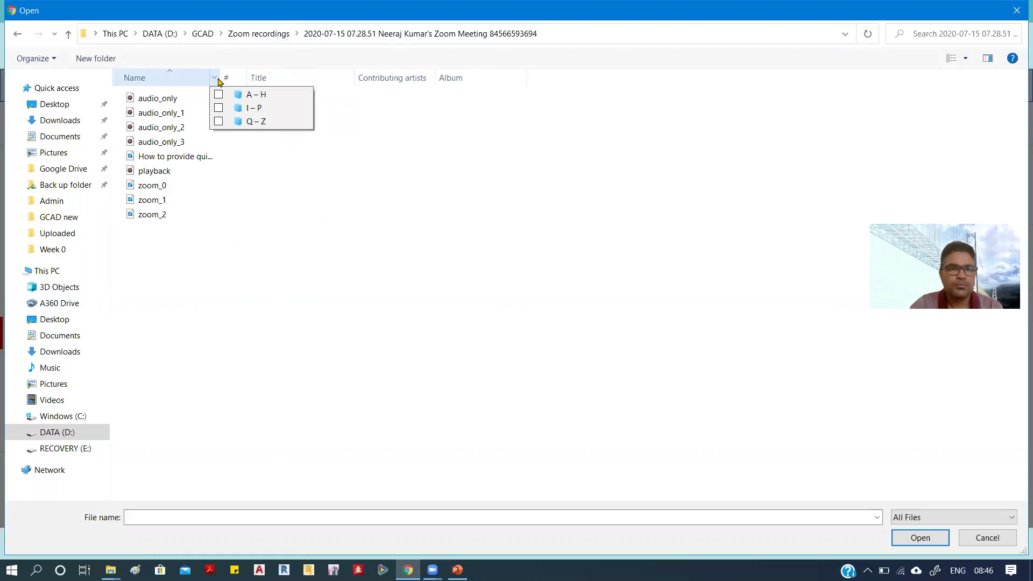
pyautogui.moveTo(221, 79); pyautogui.dragTo(340, 81)
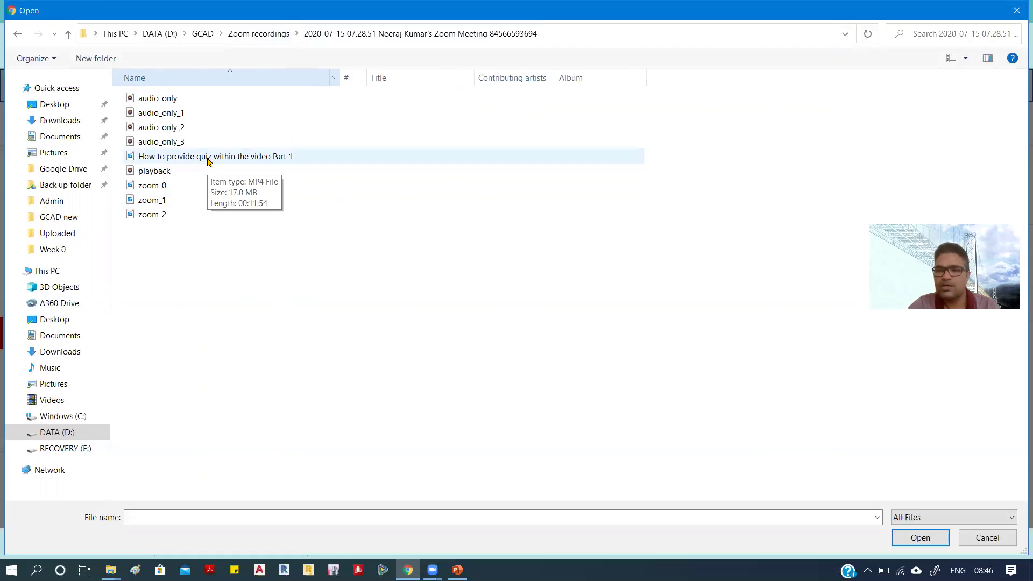
pyautogui.click(239, 161)
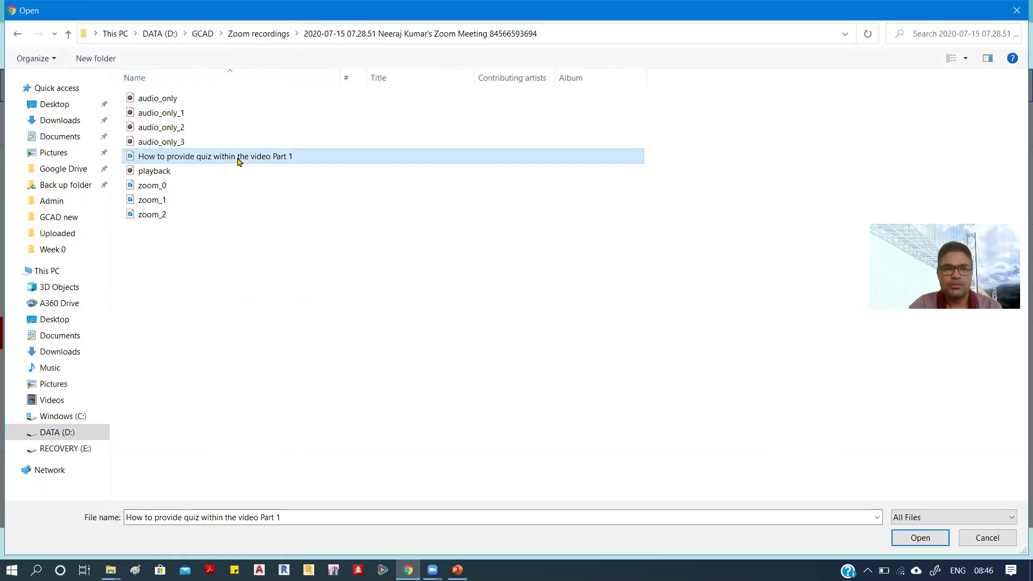
# Upload the chosen Part 1 recording and place the cursor in the Description box
pyautogui.click(919, 537)
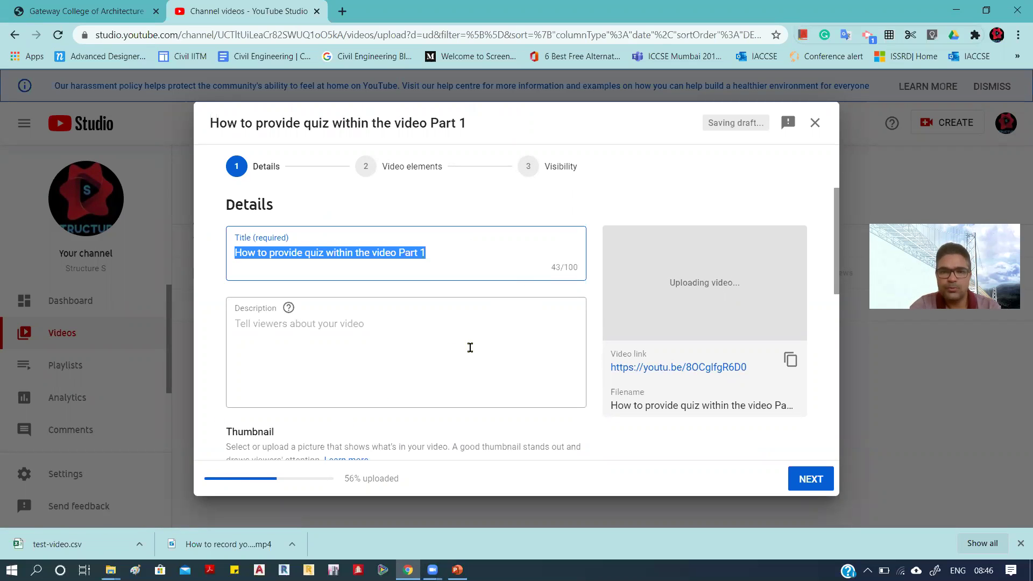
pyautogui.scroll(-2, 476, 340)
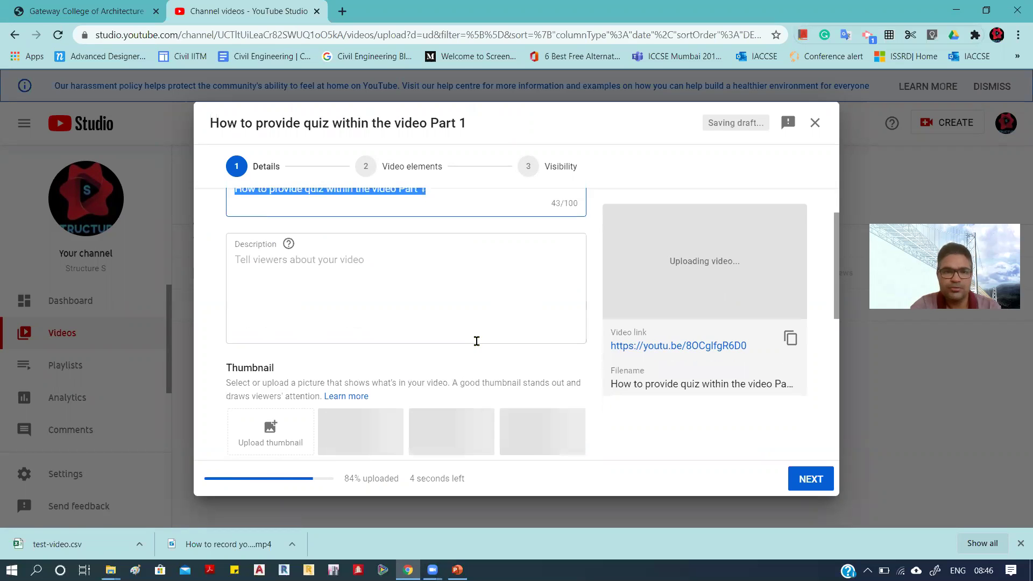
pyautogui.scroll(2, 476, 341)
pyautogui.click(466, 253)
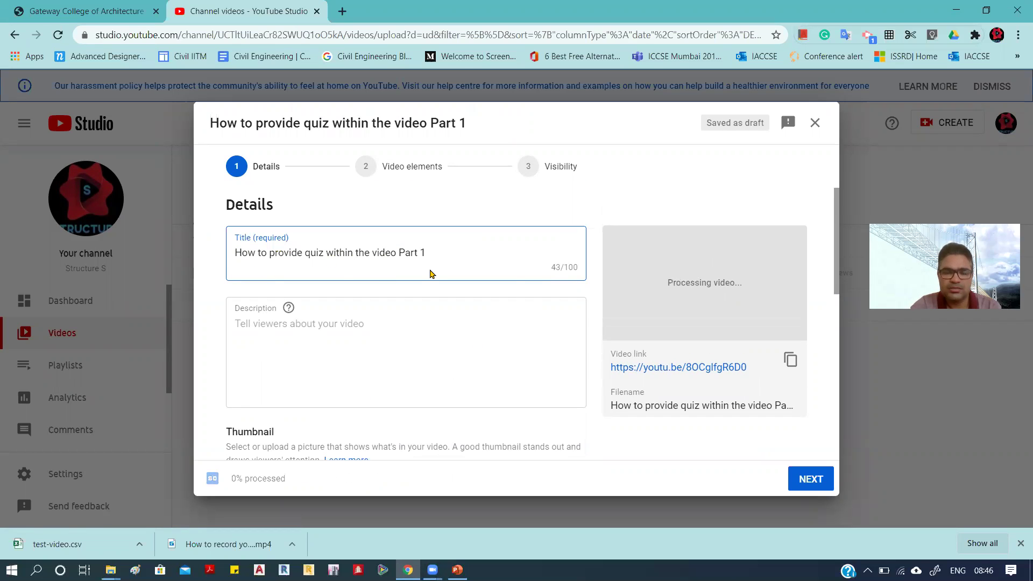
pyautogui.click(342, 324)
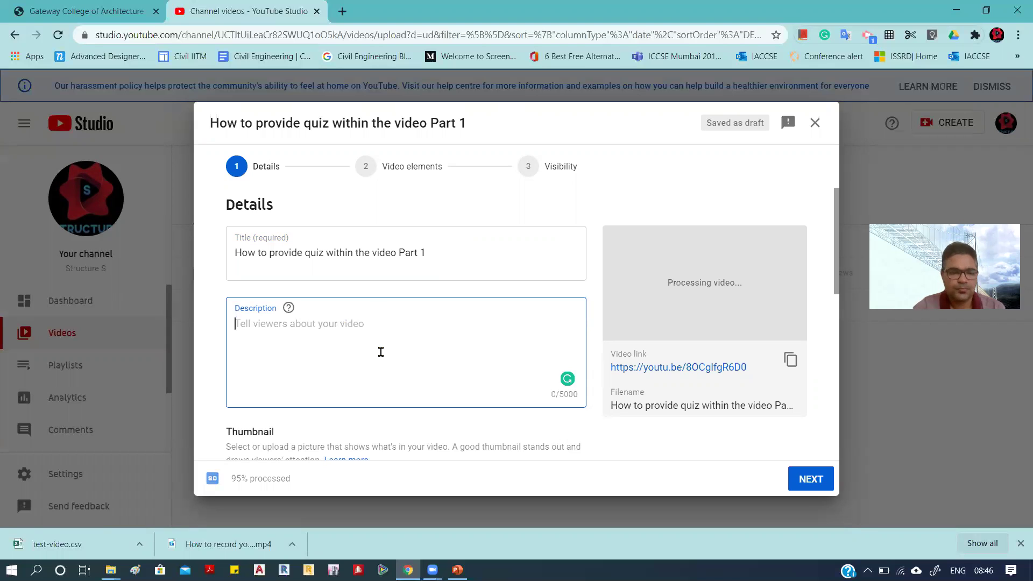
# Enter the description 'The video shows how to provide quiz within the video', accepting the grammar fix
pyautogui.write('The v')
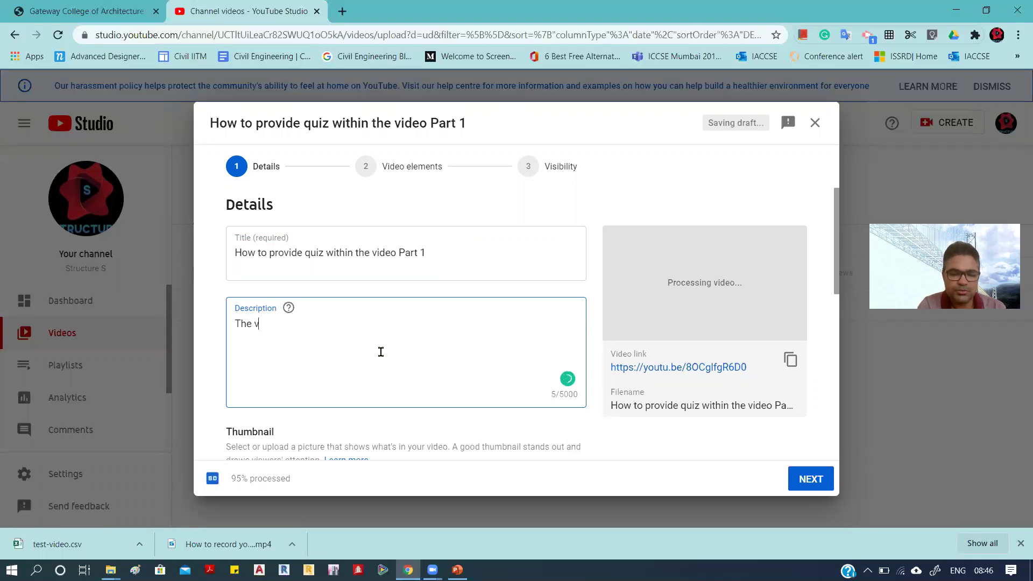
pyautogui.write('ideo show')
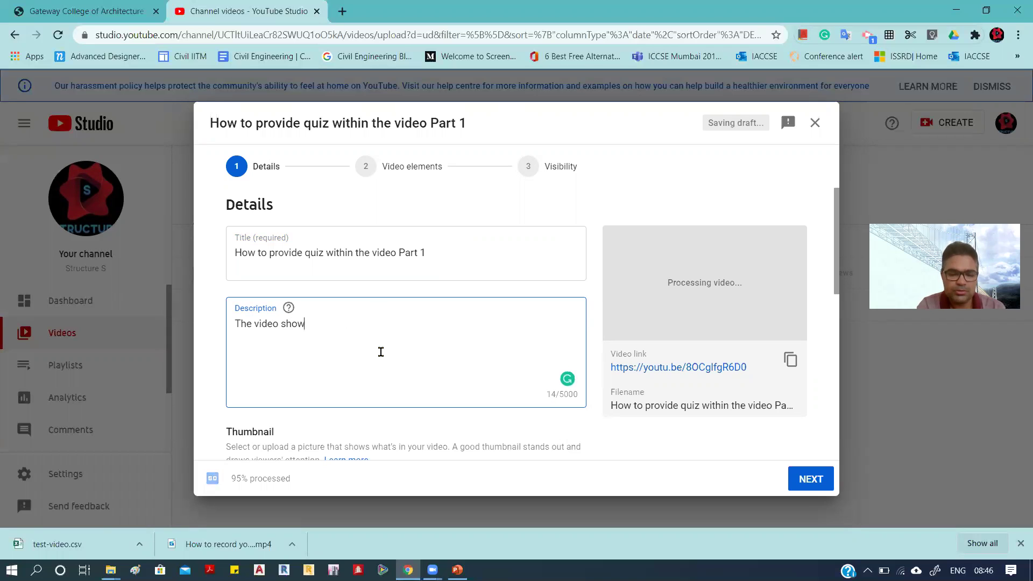
pyautogui.write('s that ho')
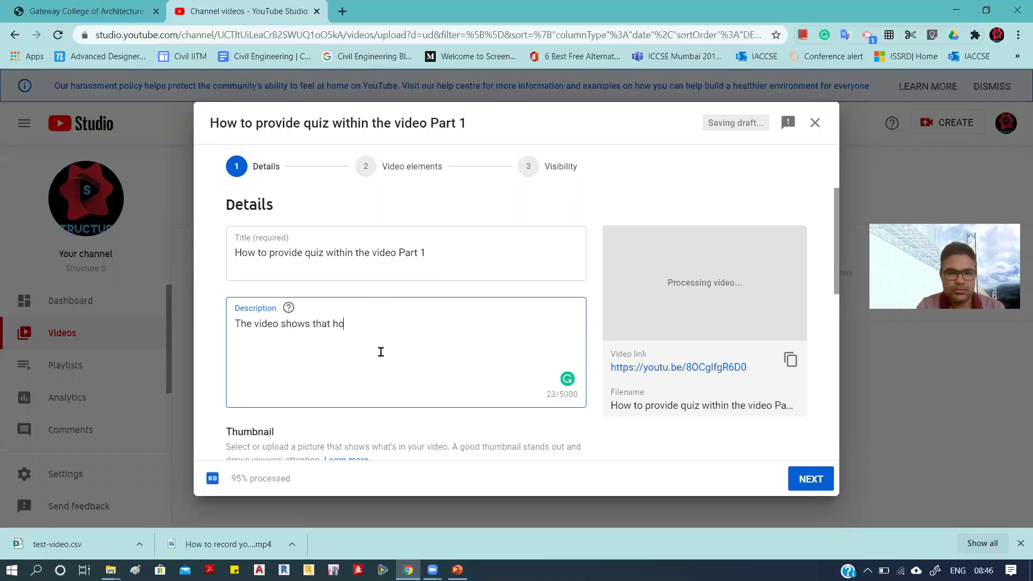
pyautogui.write('w to provide quiz within t')
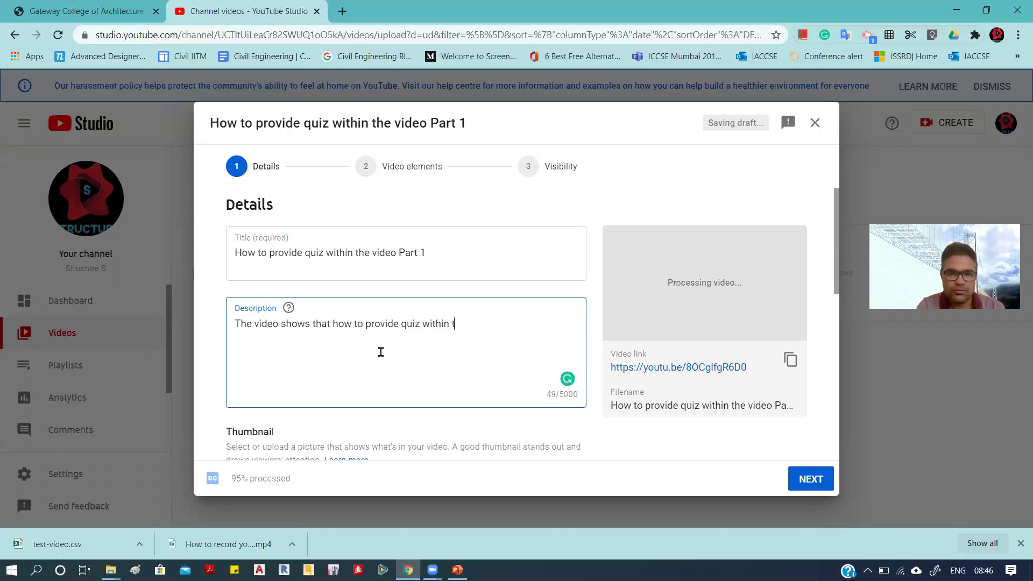
pyautogui.write('he')
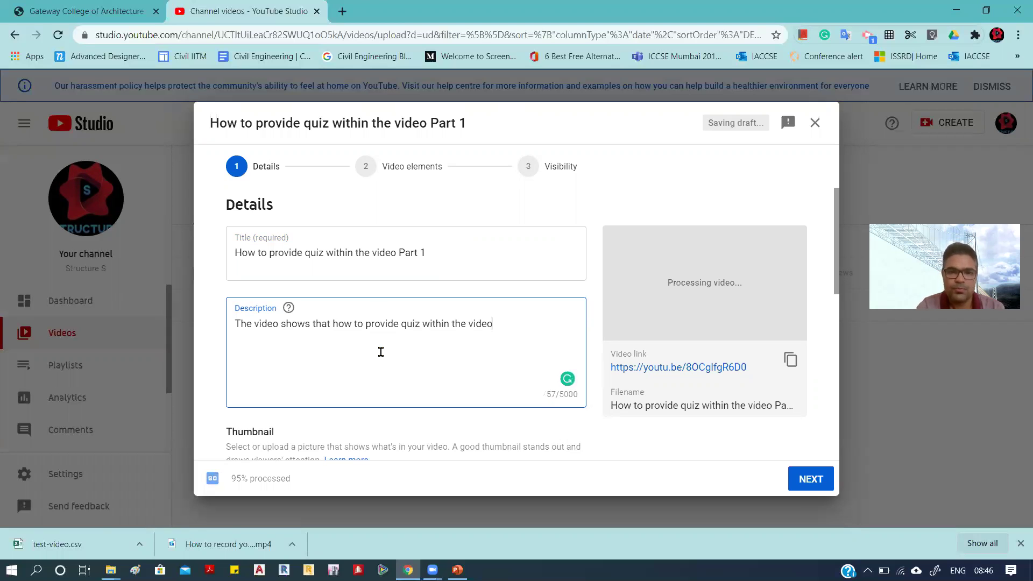
pyautogui.scroll(-3, 503, 425)
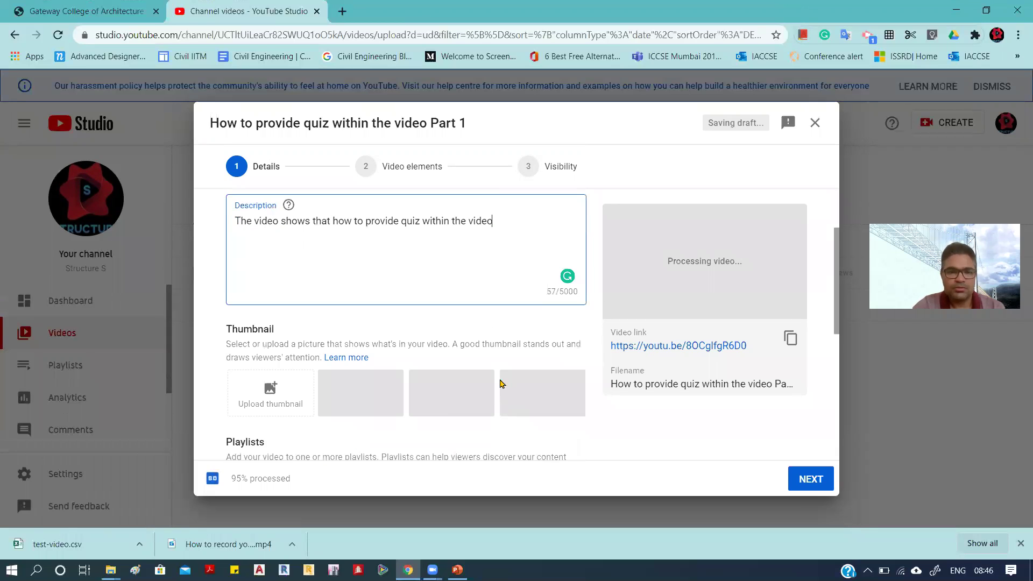
pyautogui.scroll(1, 410, 242)
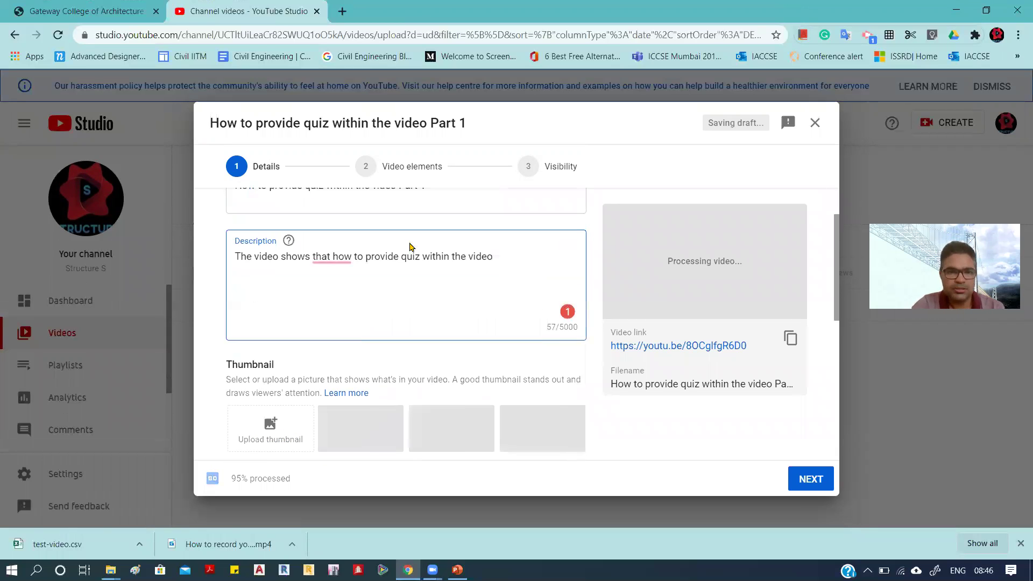
pyautogui.moveTo(332, 256)
pyautogui.click(335, 293)
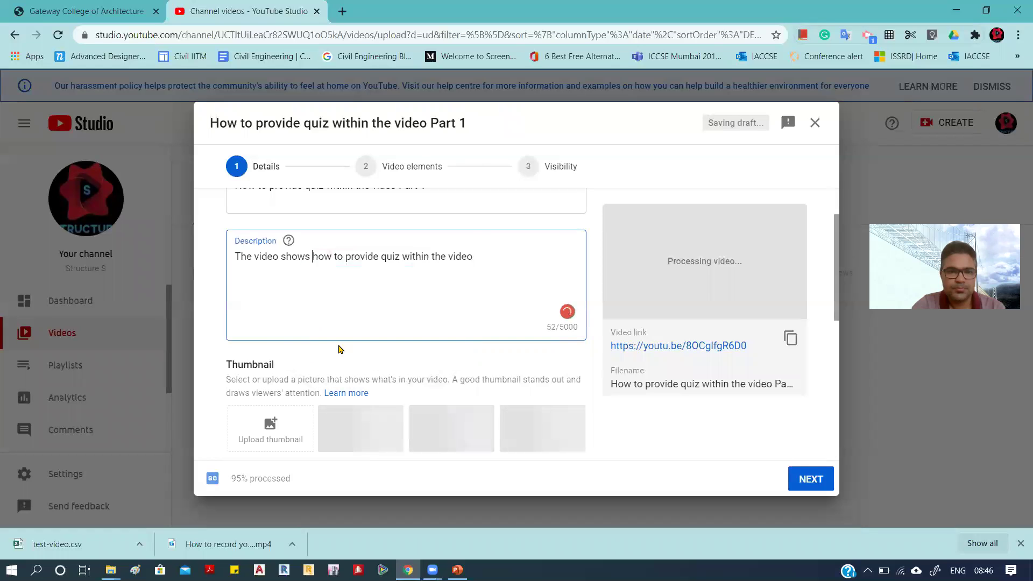
pyautogui.scroll(-1, 273, 379)
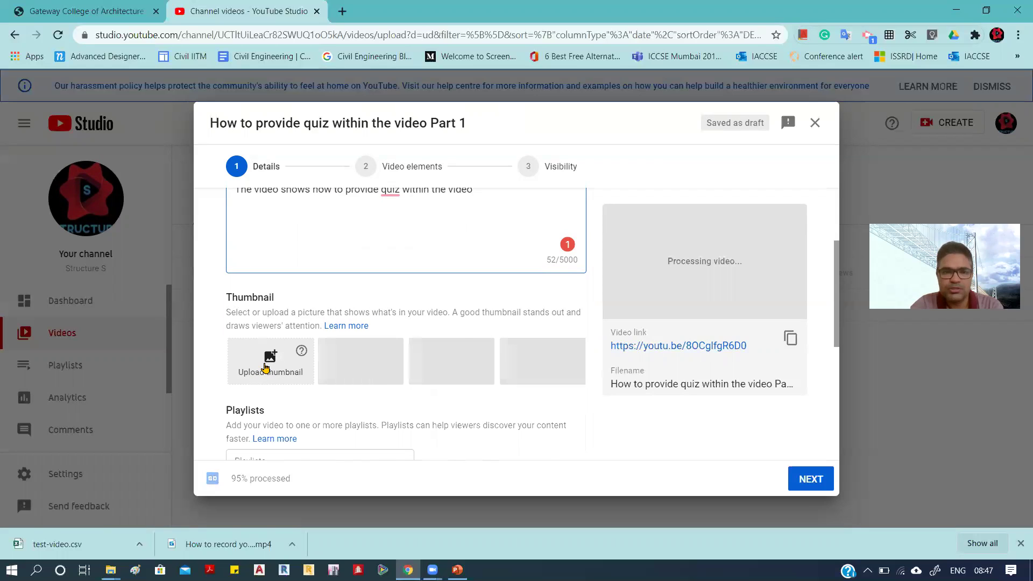
# Set the thumbnail to the quiz poster from D:\GCAD new\Youtube poster
pyautogui.click(264, 367)
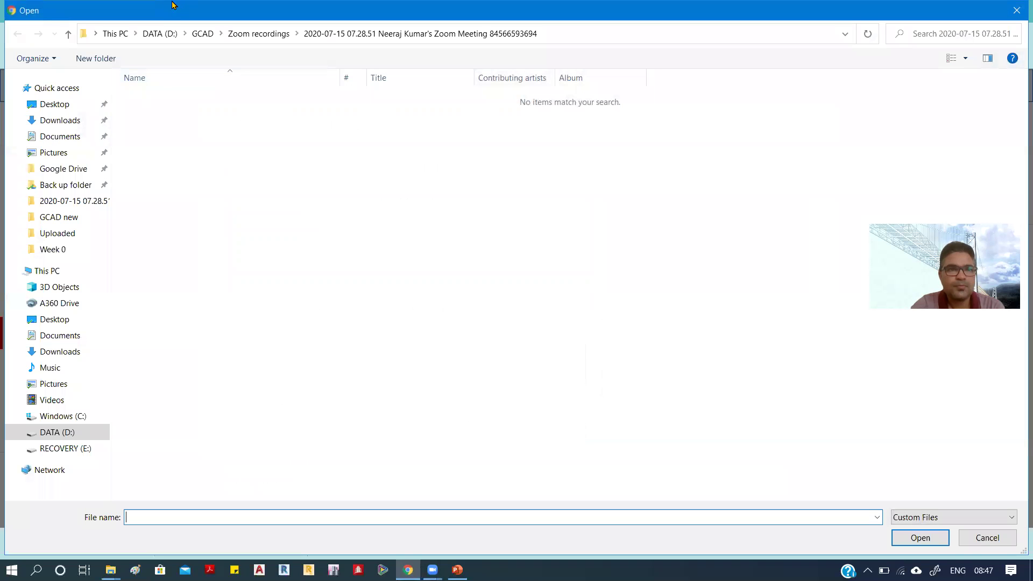
pyautogui.click(161, 32)
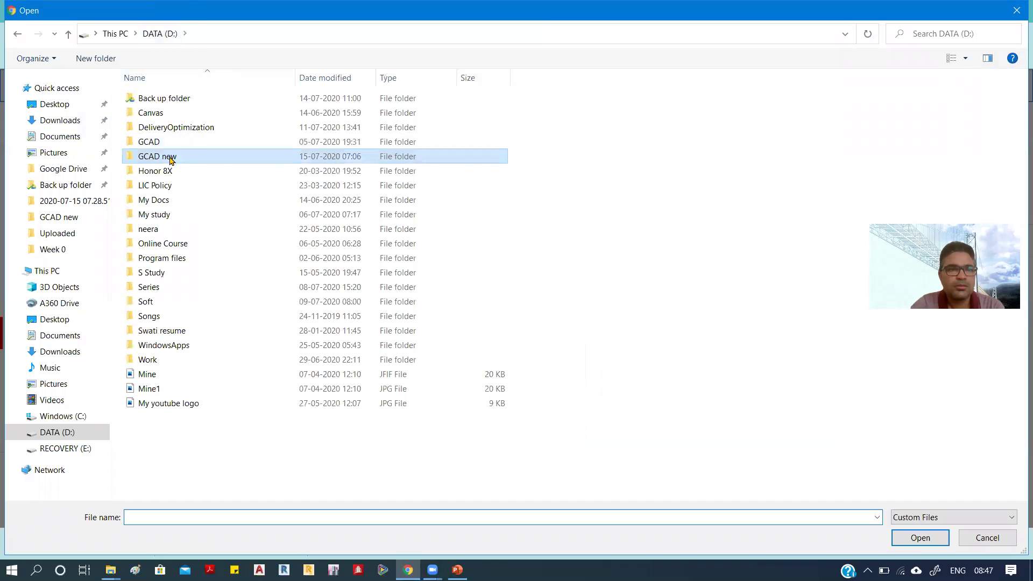
pyautogui.doubleClick(168, 156)
pyautogui.doubleClick(170, 345)
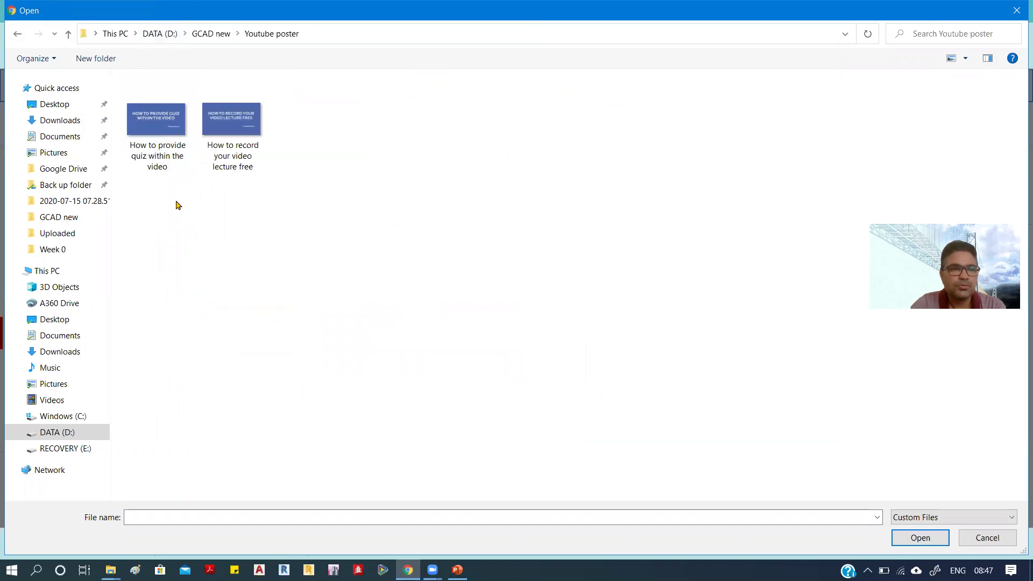
pyautogui.click(163, 136)
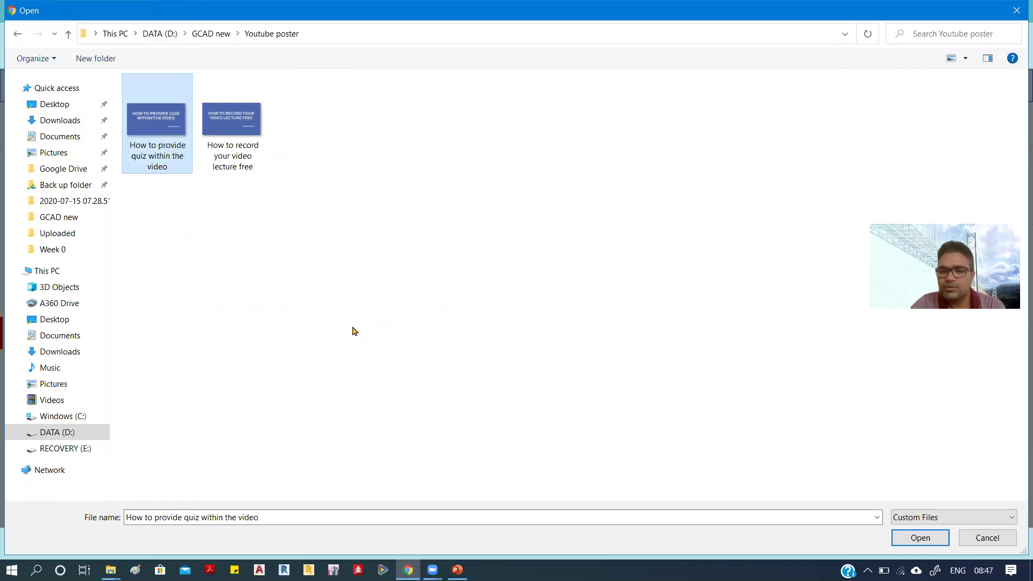
pyautogui.click(913, 540)
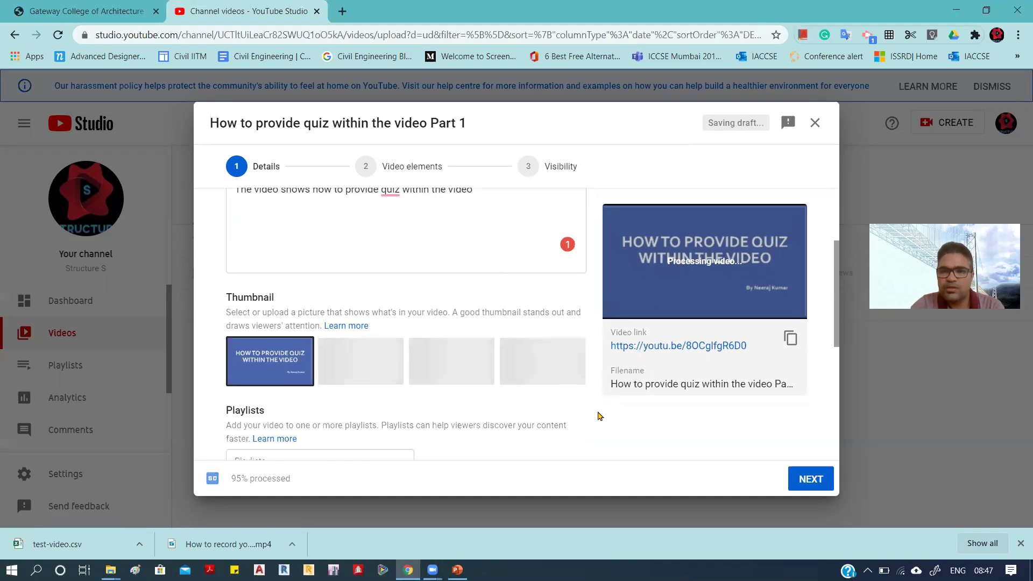
# Scroll down to Playlists and open the Select dropdown of channel playlists
pyautogui.scroll(-1, 598, 417)
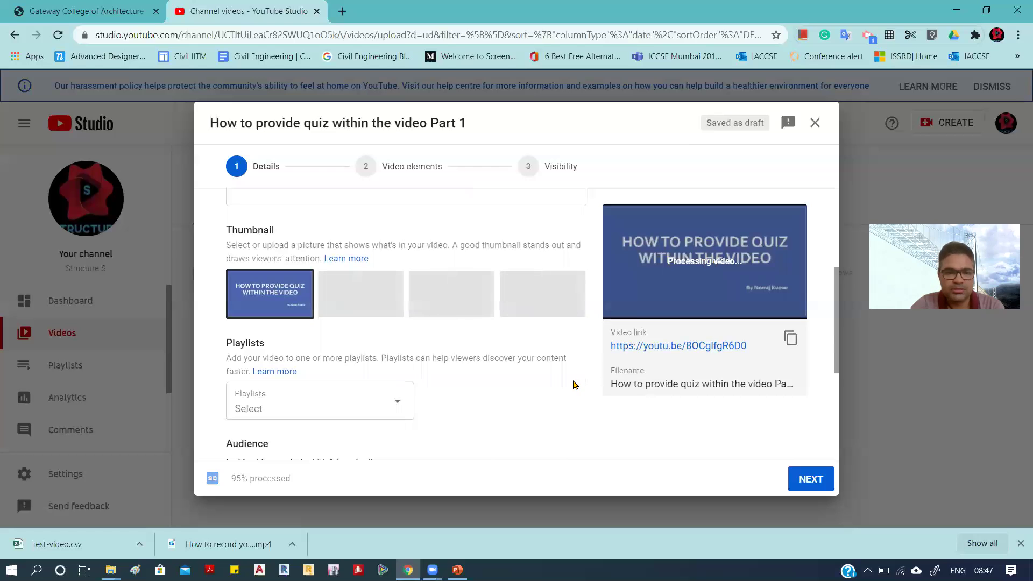
pyautogui.scroll(-3, 574, 386)
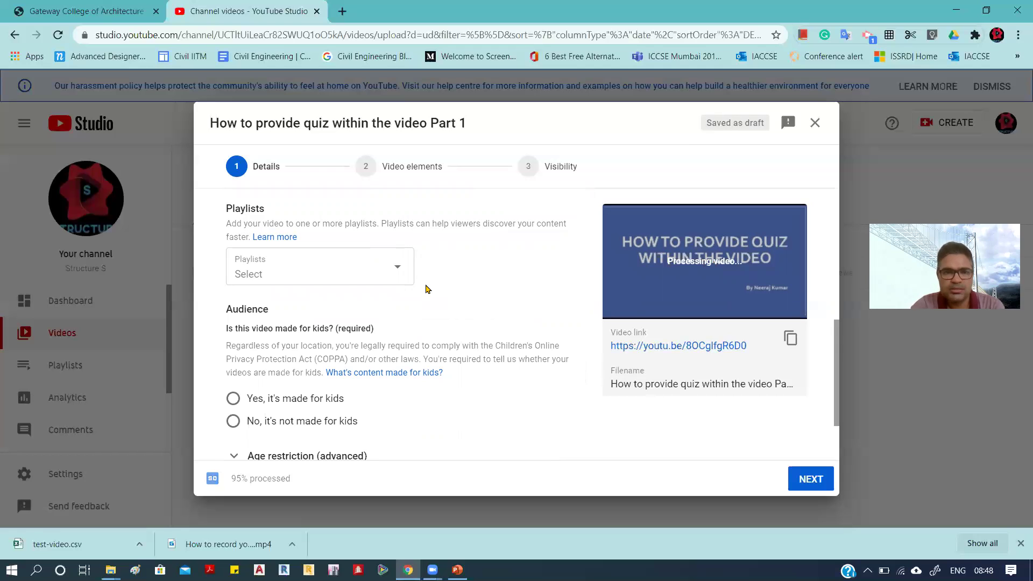
pyautogui.click(397, 271)
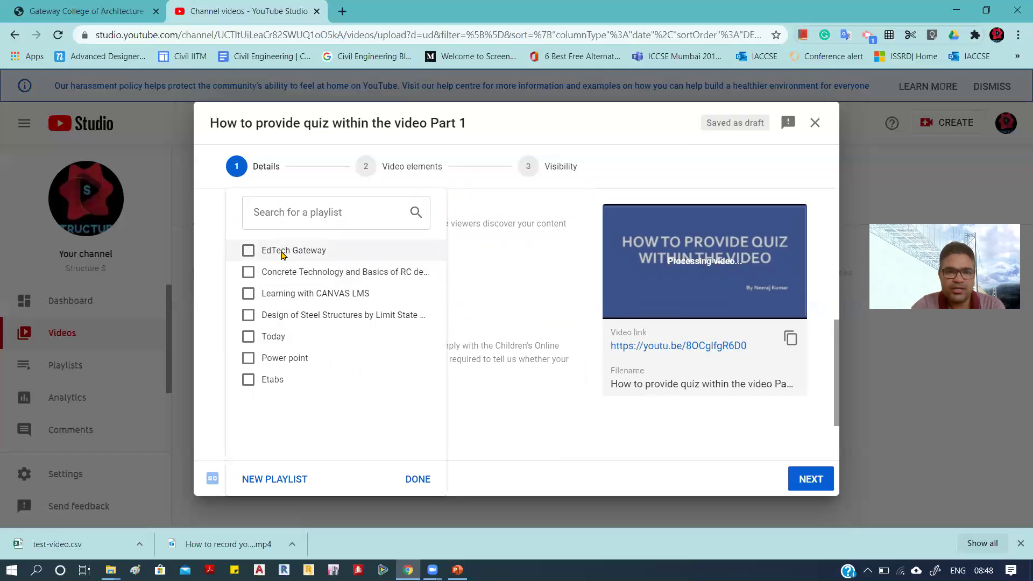
# Add the video to the EdTech Gateway playlist
pyautogui.click(248, 252)
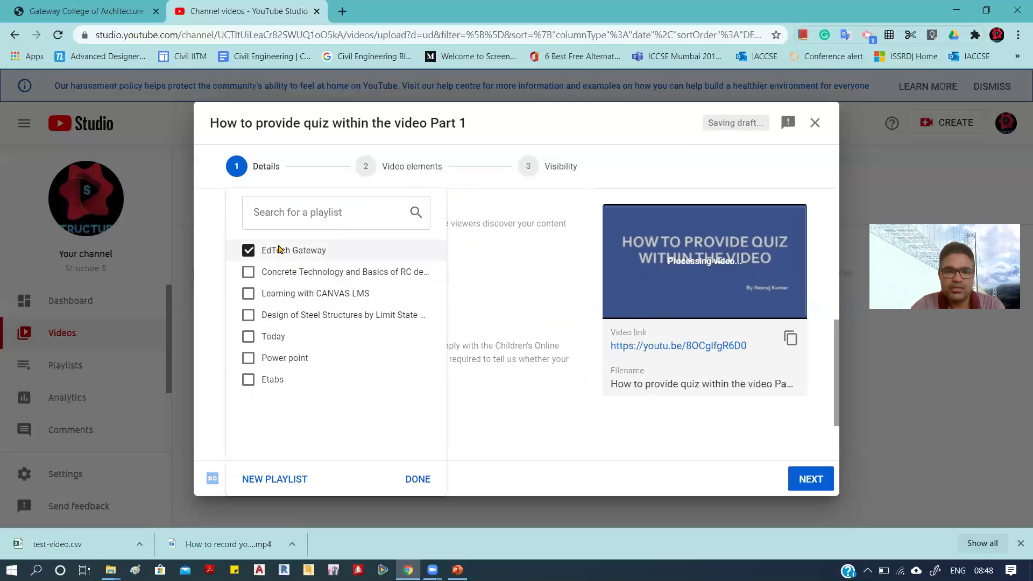
pyautogui.click(418, 478)
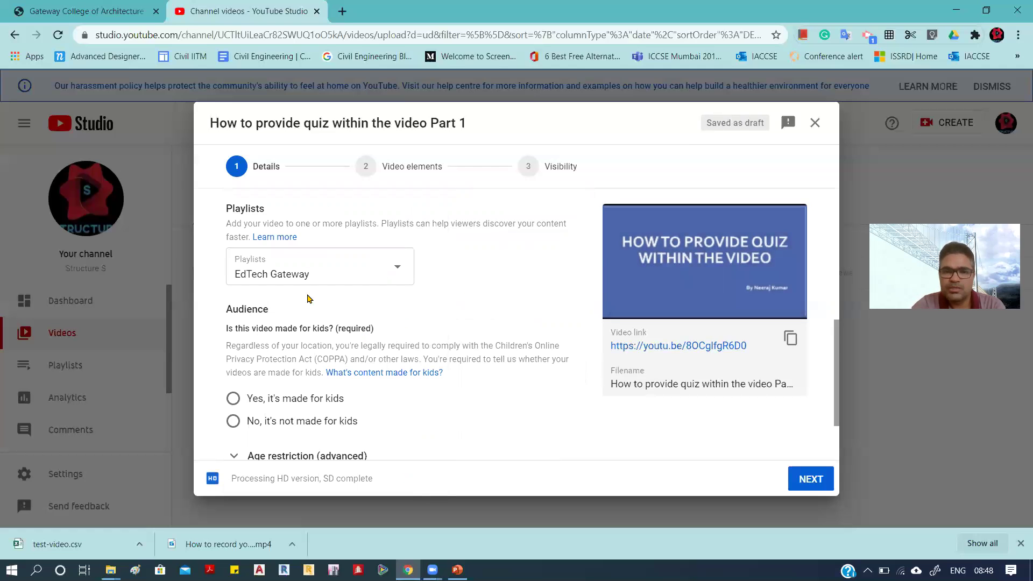
pyautogui.scroll(-3, 477, 298)
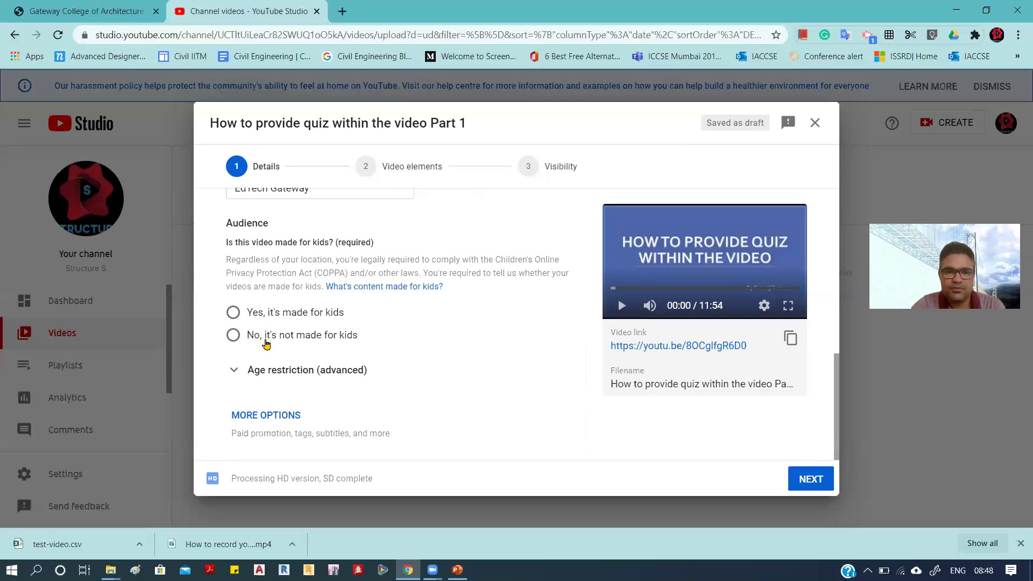
# Mark the video not made for kids, expand Age restriction, and show more options
pyautogui.click(233, 335)
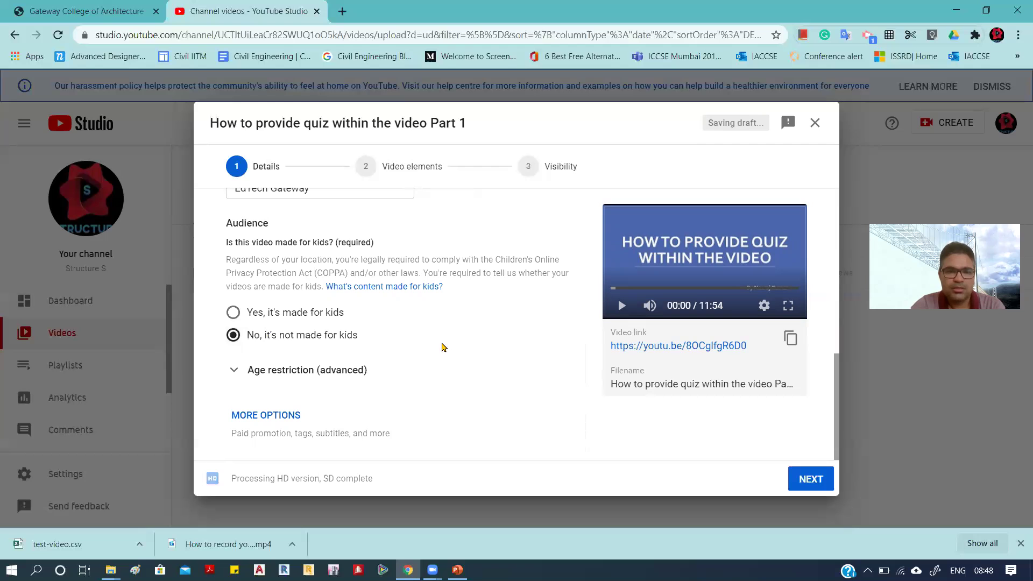
pyautogui.click(379, 369)
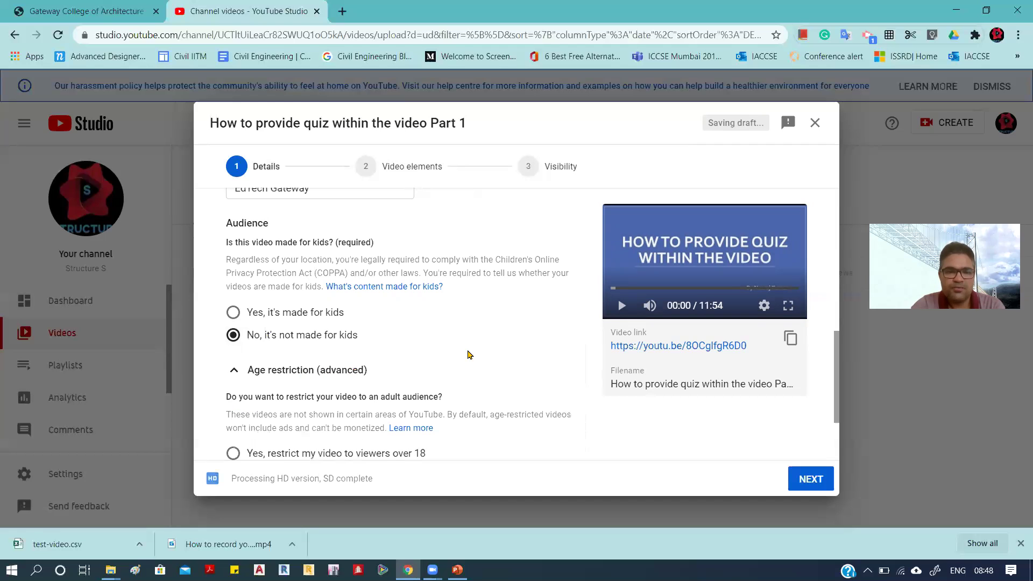
pyautogui.scroll(-2, 336, 393)
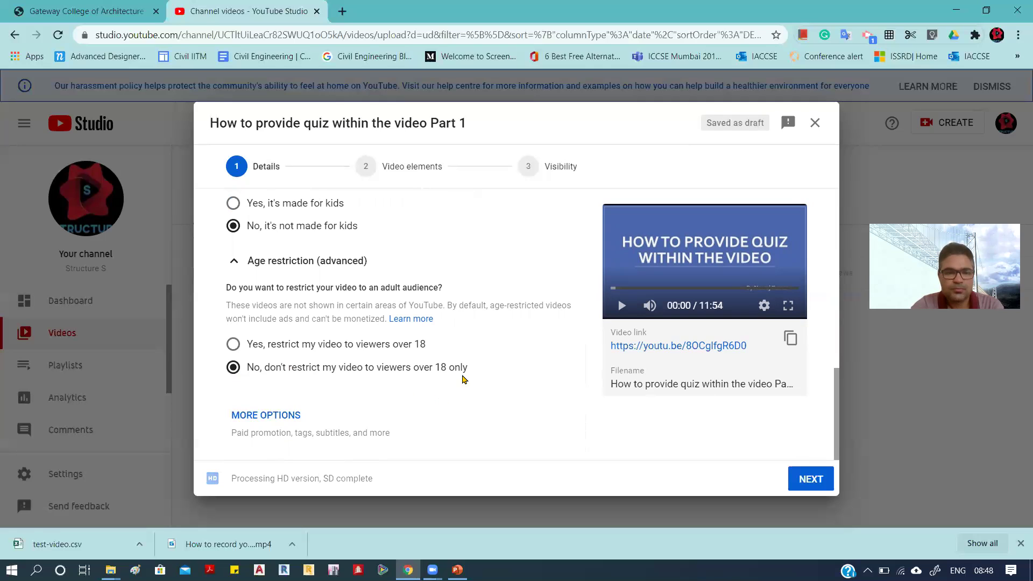
pyautogui.click(263, 419)
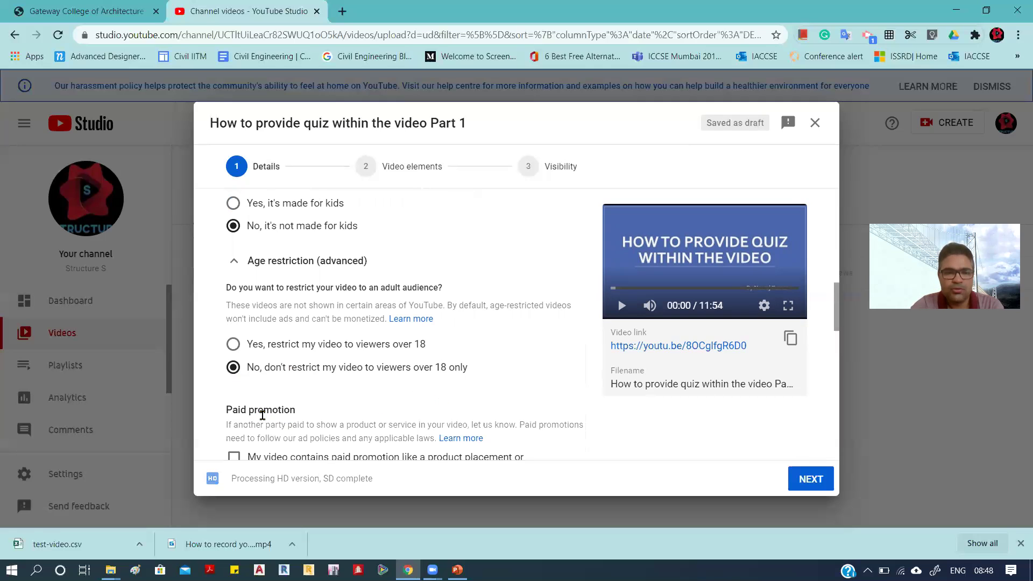
pyautogui.scroll(-3, 483, 413)
pyautogui.scroll(2, 457, 348)
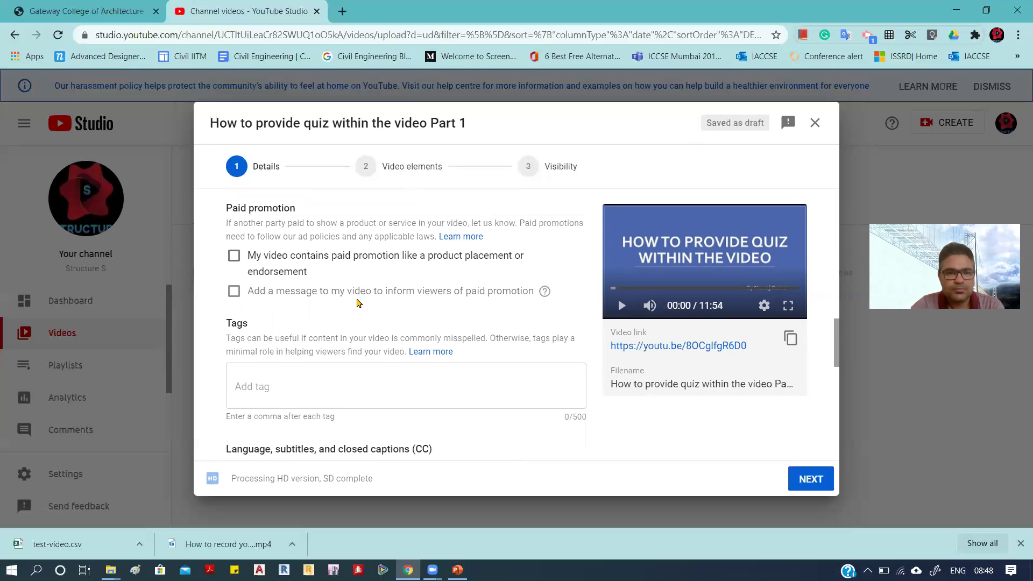
pyautogui.scroll(-2, 358, 303)
pyautogui.scroll(-2, 358, 302)
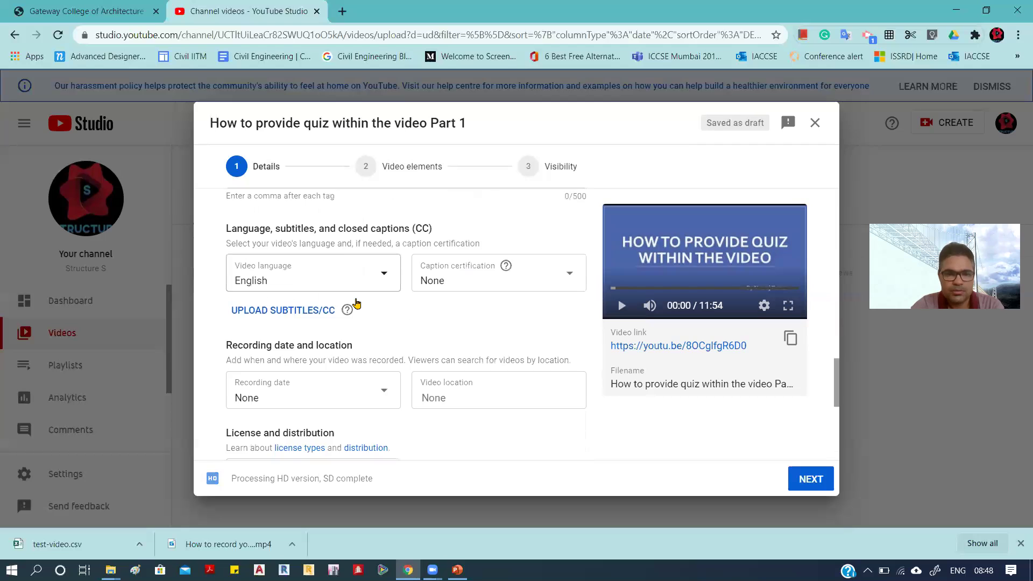
pyautogui.scroll(-1, 358, 302)
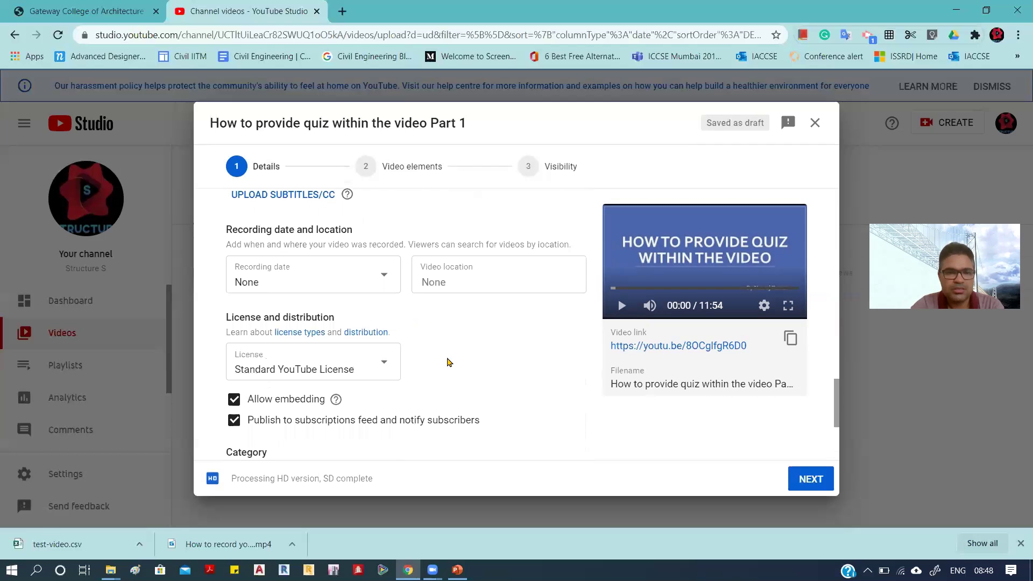
# Set recording date Jul 15, 2020 and location Gateway college of Architecture and Design
pyautogui.click(348, 282)
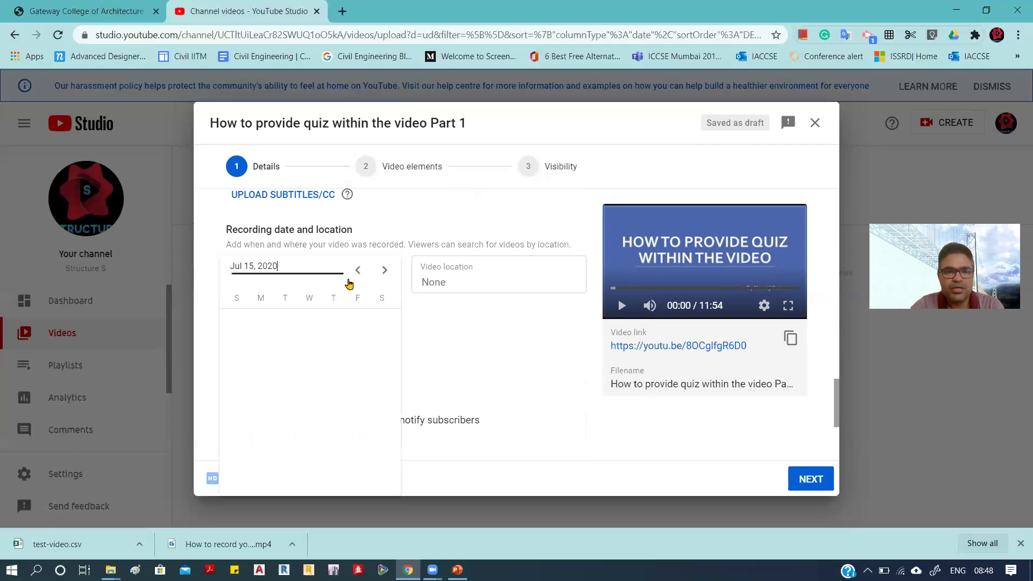
pyautogui.click(307, 430)
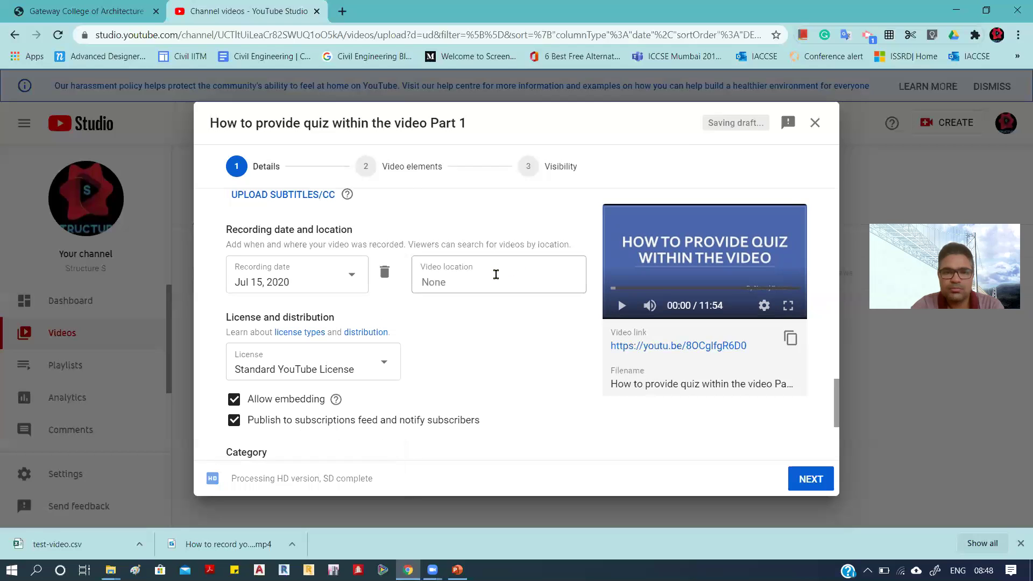
pyautogui.click(495, 274)
pyautogui.write('gatew')
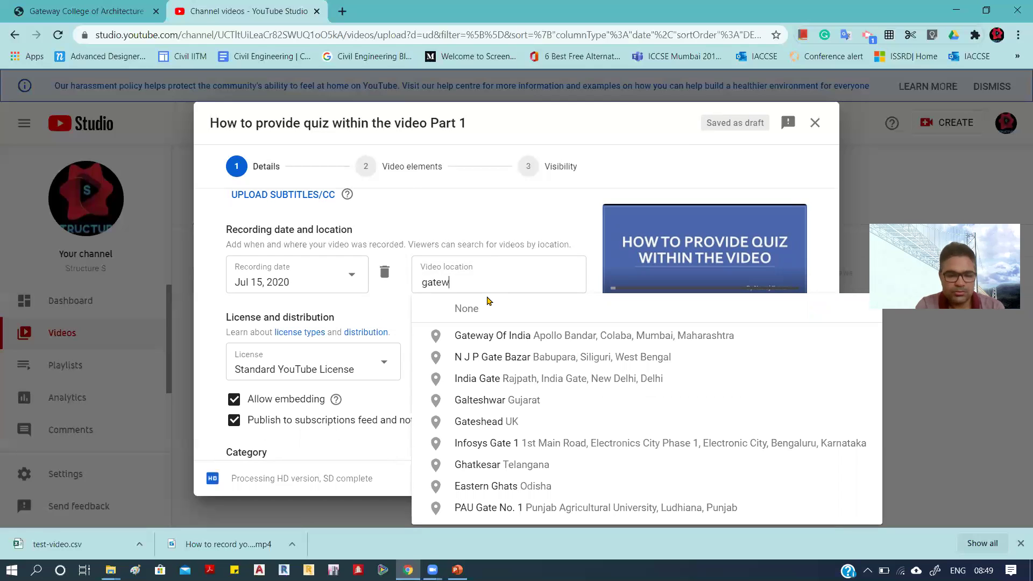
pyautogui.write('ay')
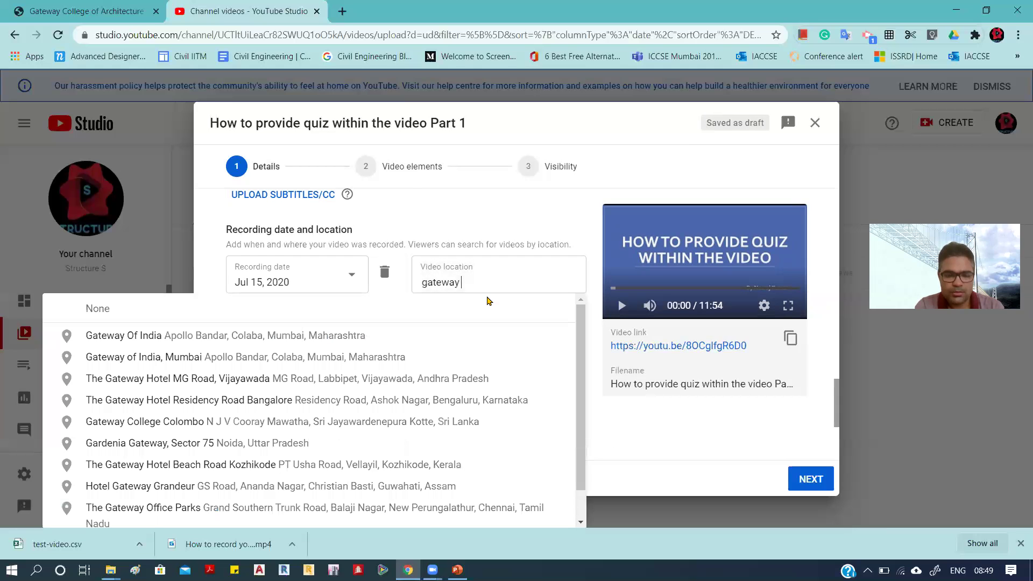
pyautogui.write(' col')
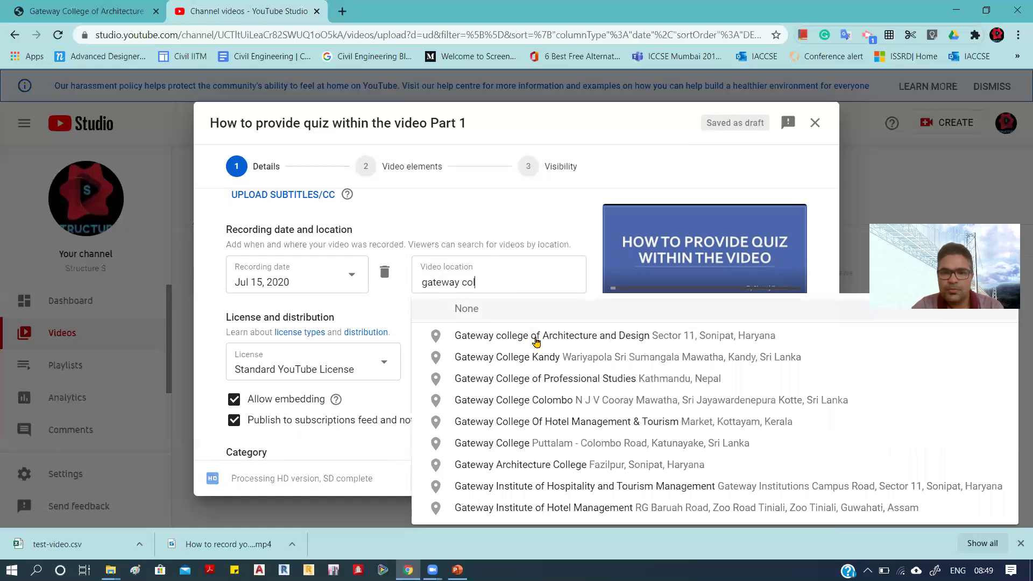
pyautogui.click(538, 341)
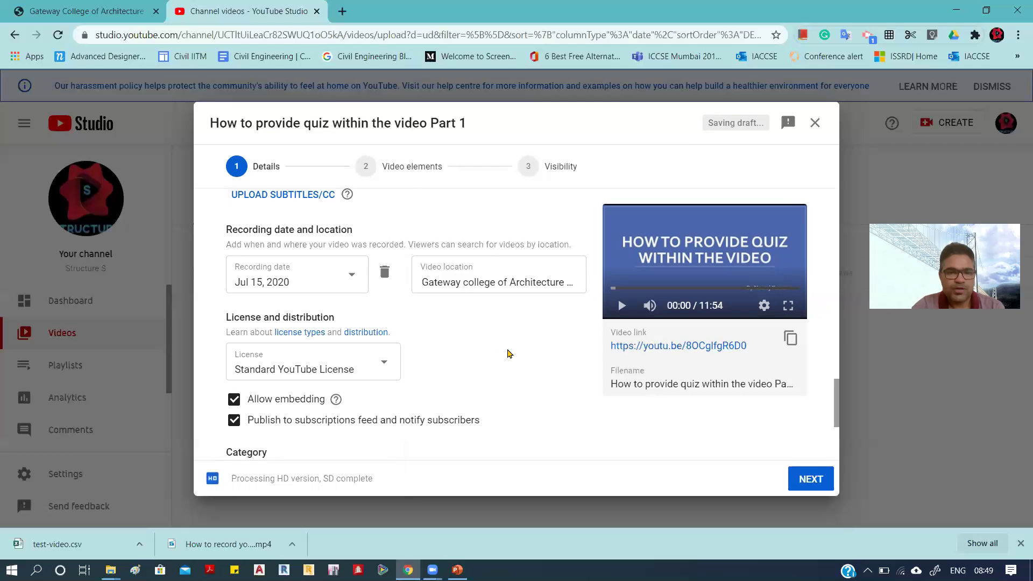
pyautogui.scroll(-3, 509, 353)
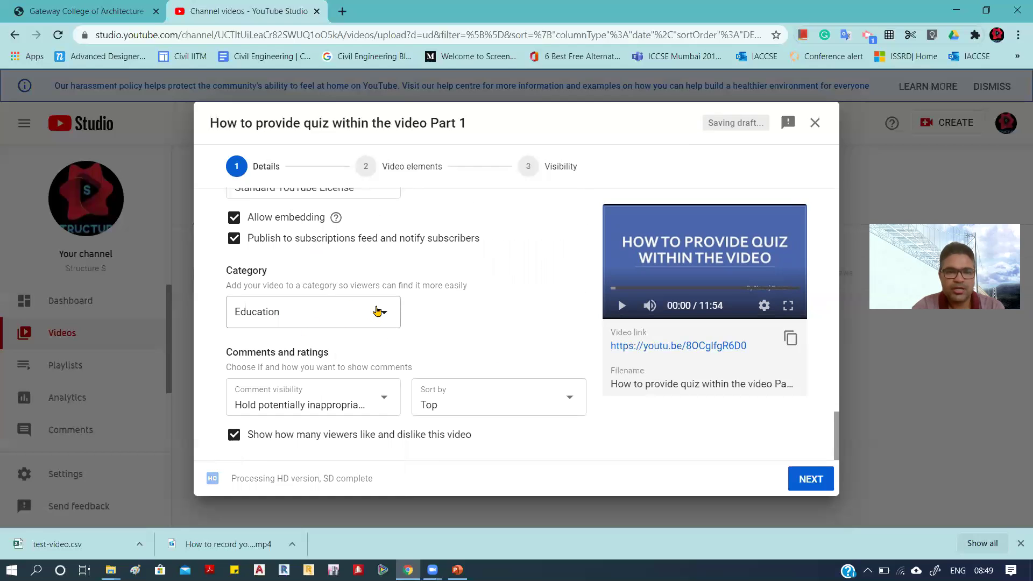
# Keep category Education, hold all comments for review, and continue to Video elements
pyautogui.click(378, 311)
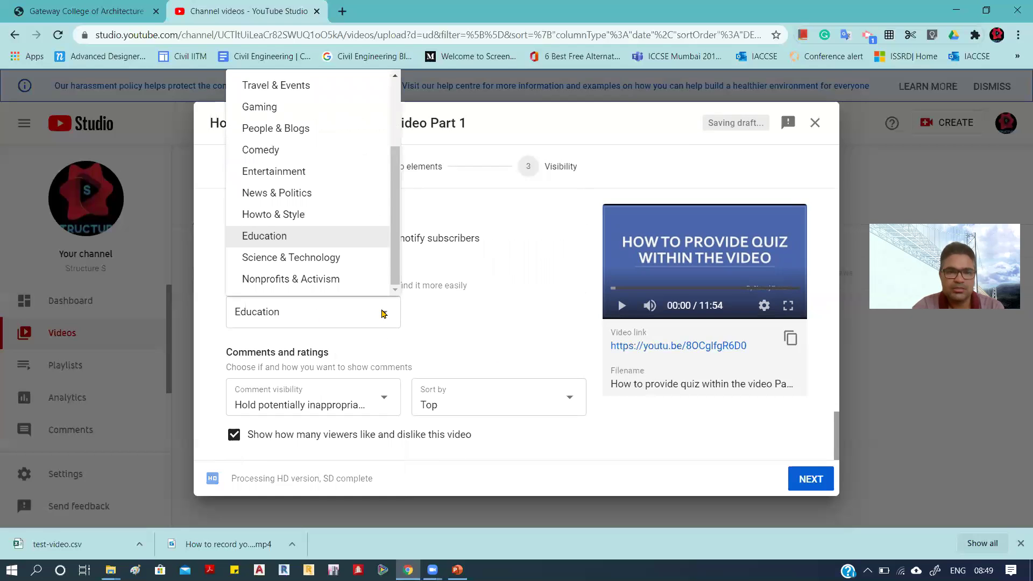
pyautogui.click(468, 320)
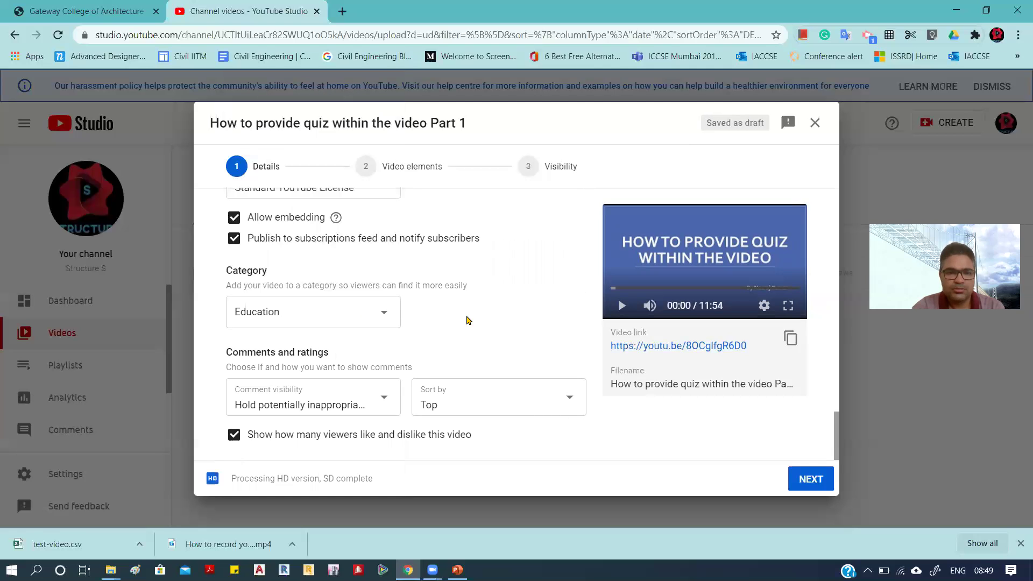
pyautogui.click(363, 411)
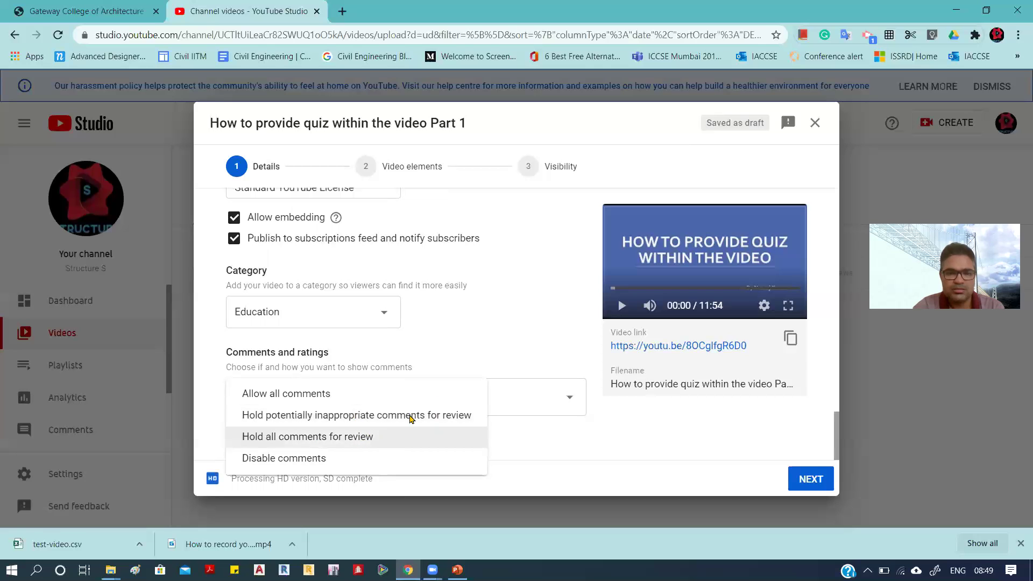
pyautogui.click(407, 435)
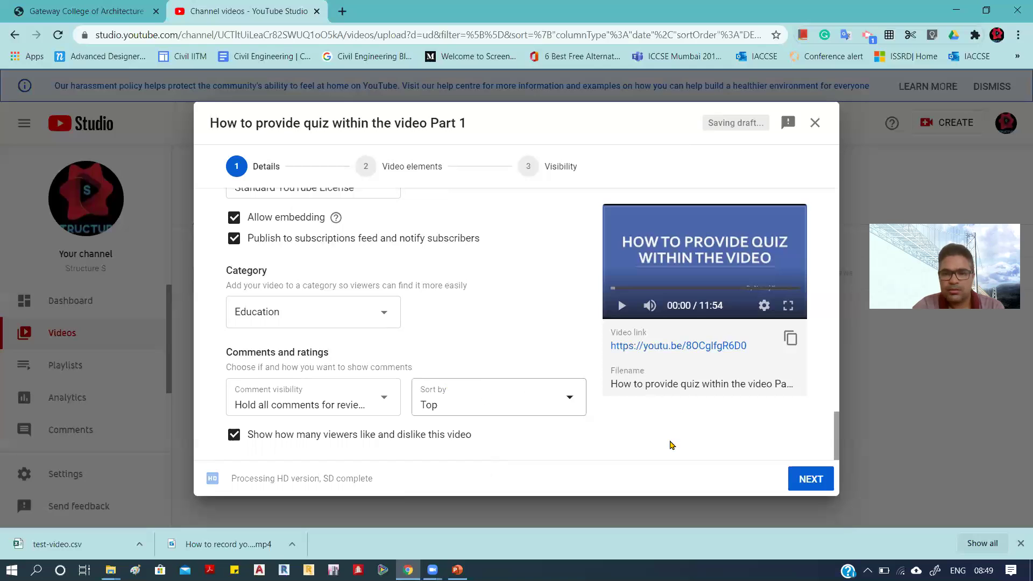
pyautogui.click(810, 481)
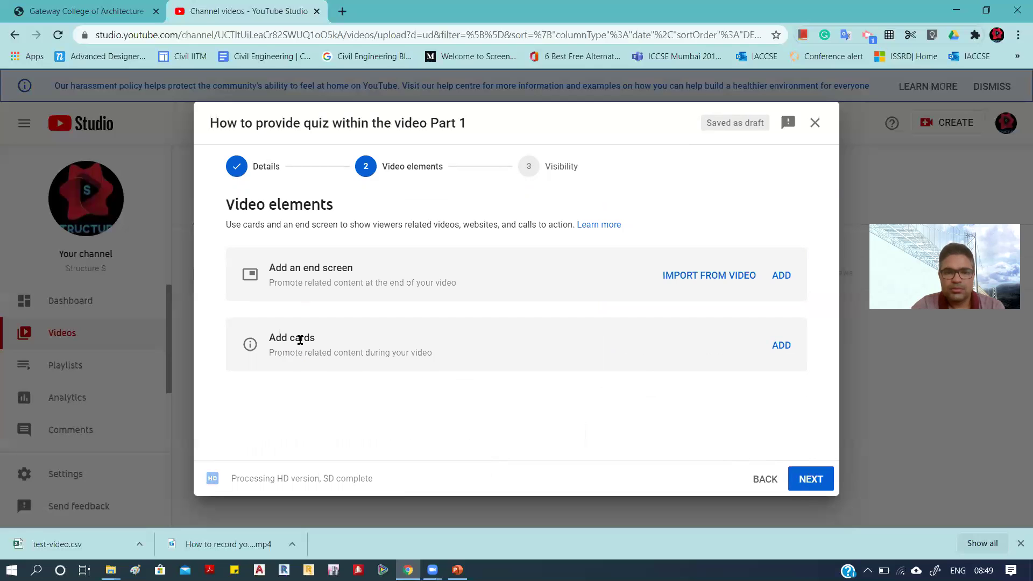
# Open the cards editor and cue the paused preview to 11:45
pyautogui.click(780, 347)
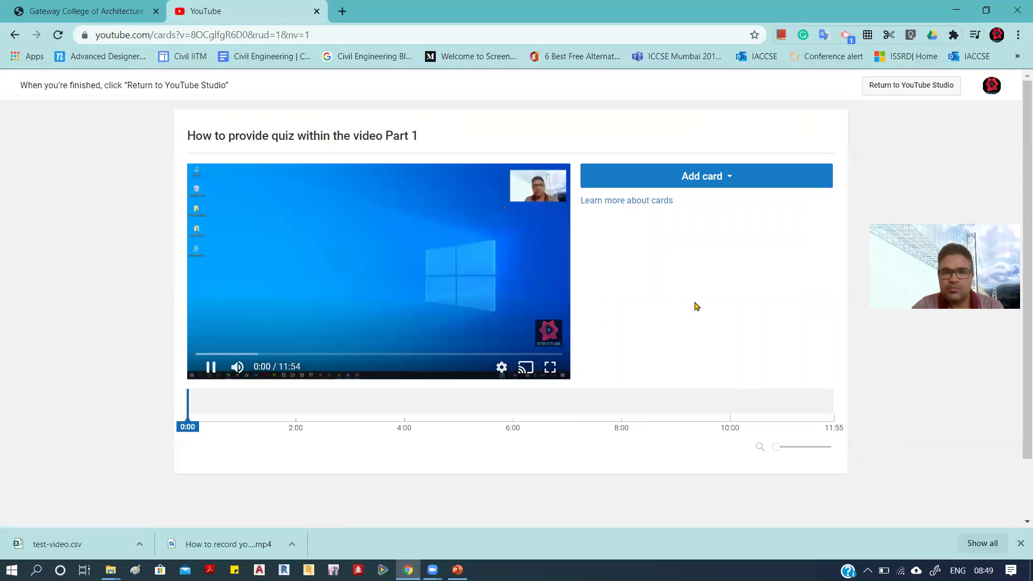
pyautogui.press('space')
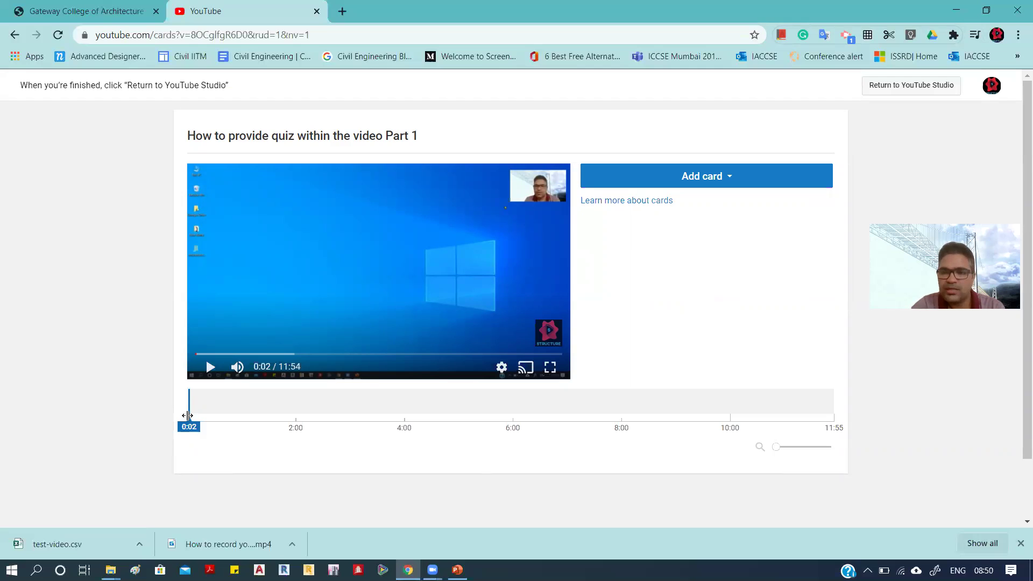
pyautogui.moveTo(187, 415); pyautogui.dragTo(220, 415)
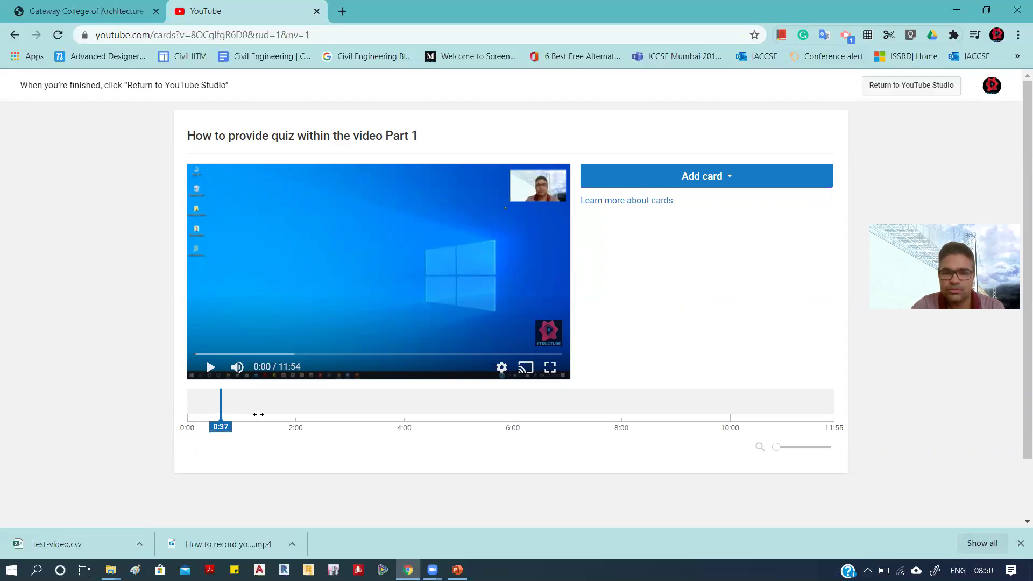
pyautogui.moveTo(801, 408); pyautogui.dragTo(825, 409)
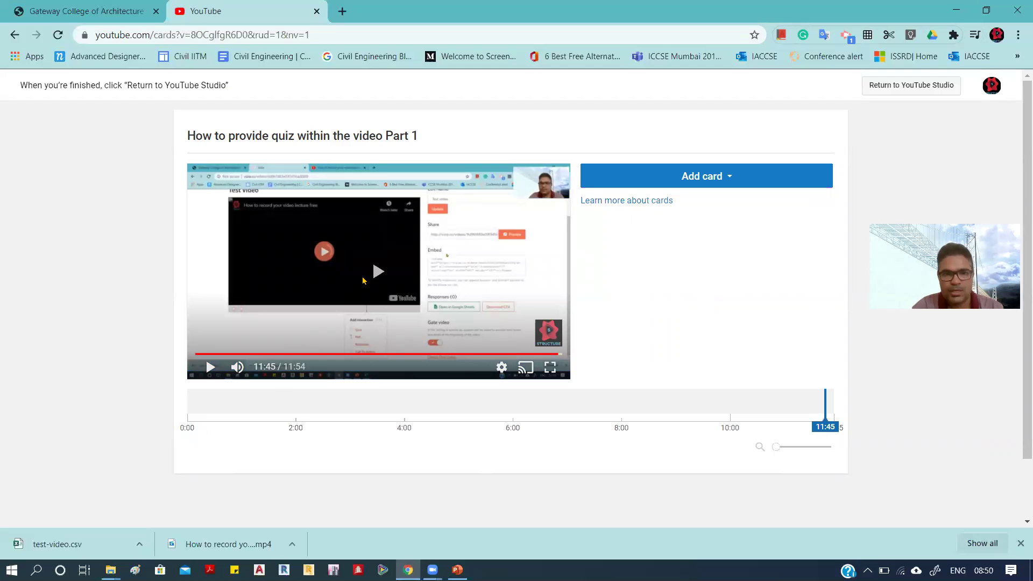
pyautogui.click(378, 272)
pyautogui.click(378, 272)
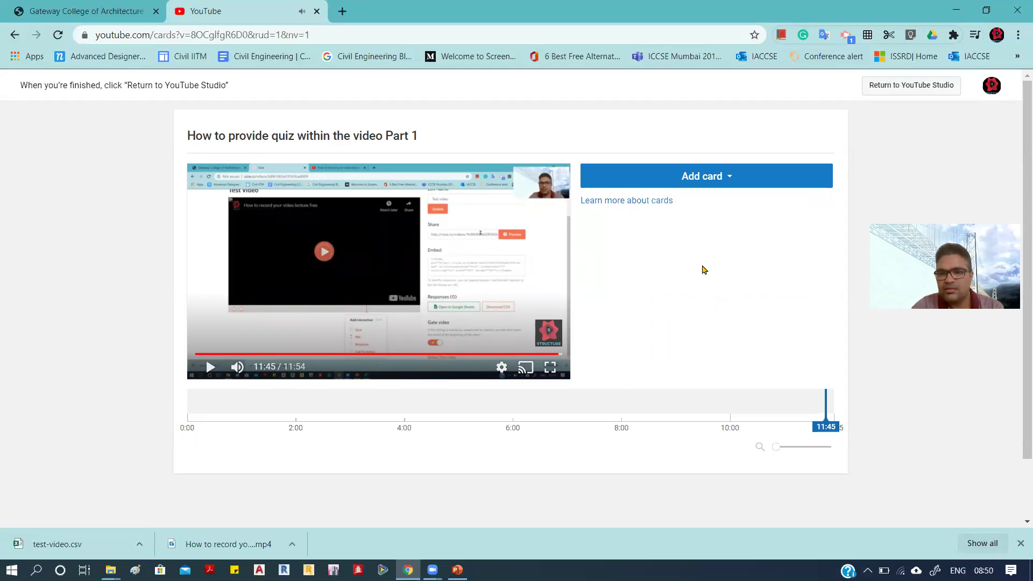
# Create a Video card linking to 'Learn canvas interface for effective learning'
pyautogui.click(719, 179)
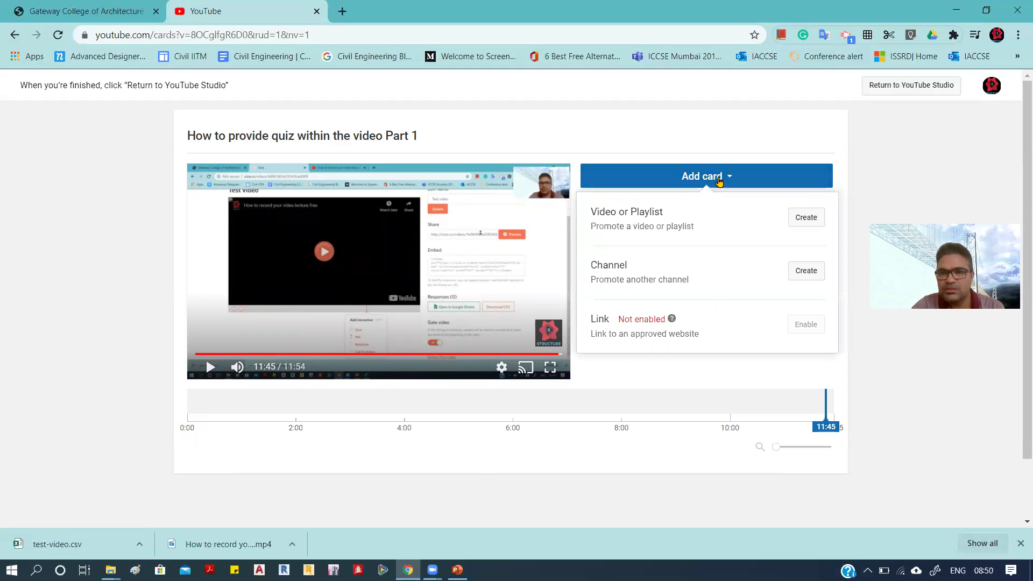
pyautogui.click(806, 218)
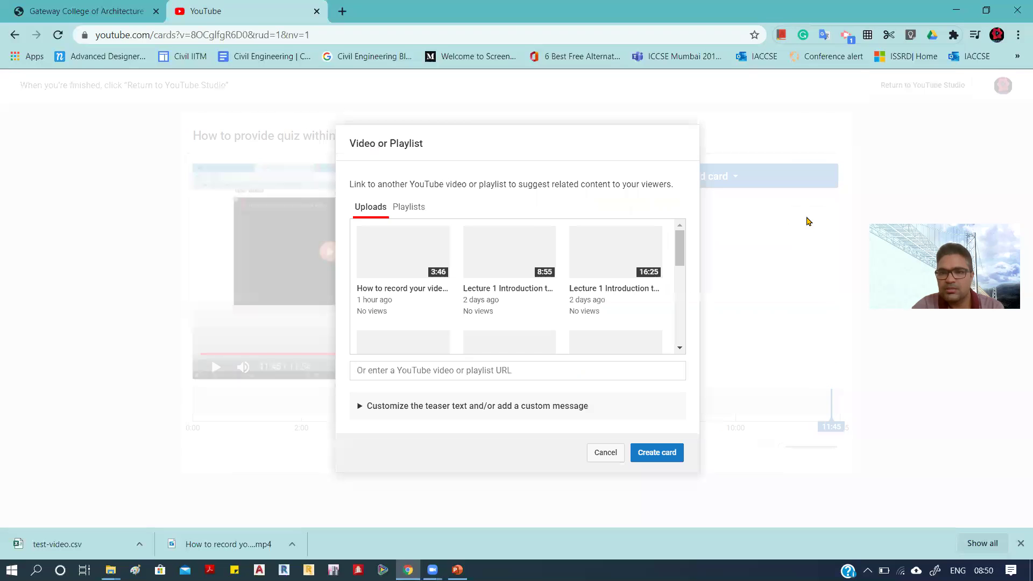
pyautogui.scroll(-4, 495, 270)
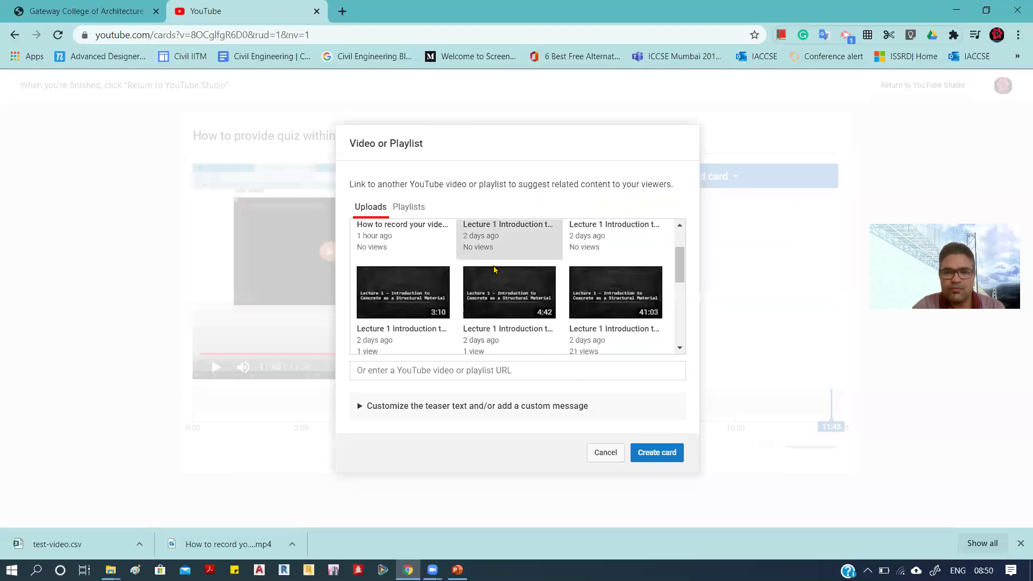
pyautogui.scroll(-2, 494, 270)
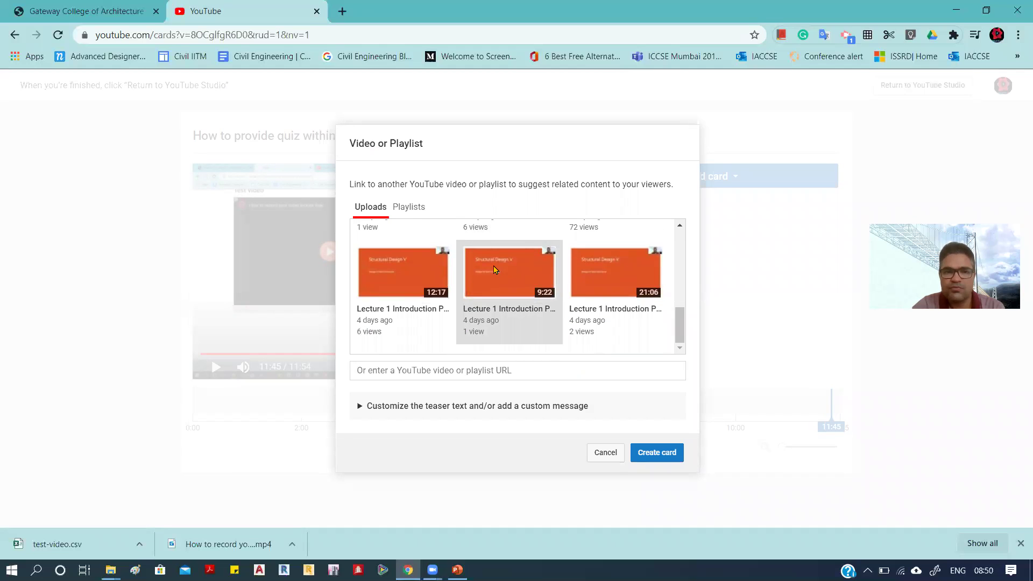
pyautogui.scroll(2, 495, 269)
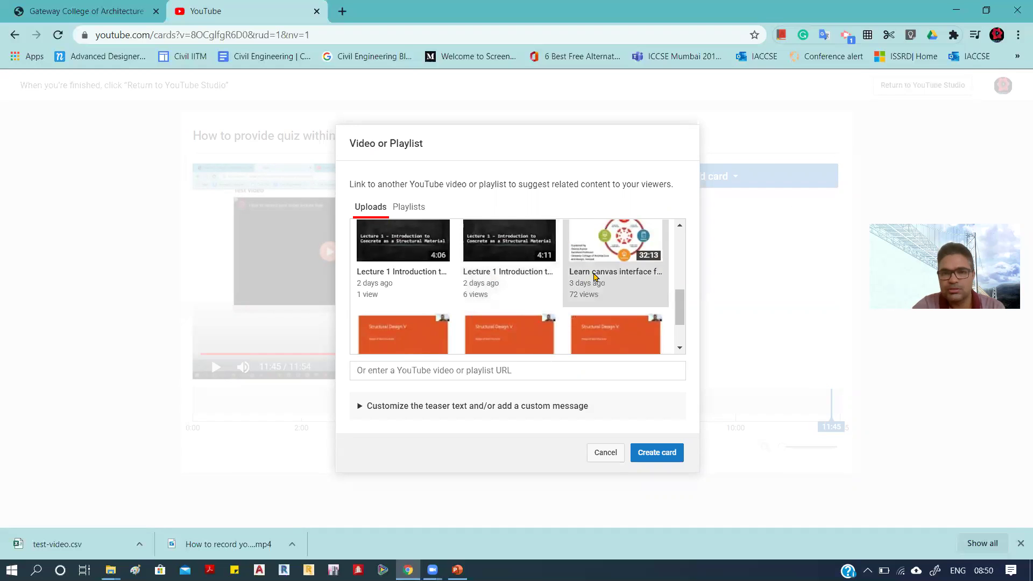
pyautogui.scroll(2, 619, 258)
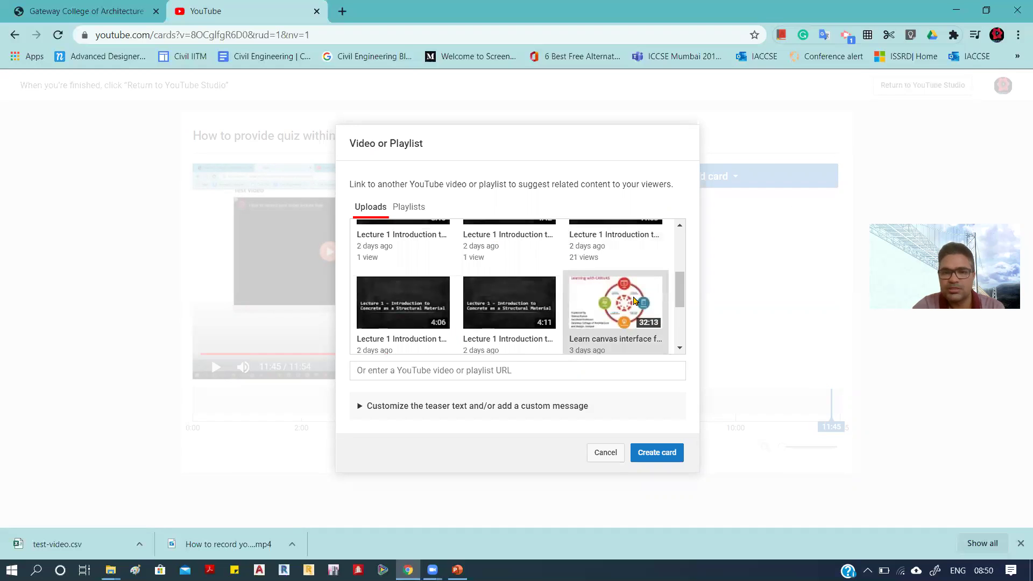
pyautogui.scroll(-1, 606, 310)
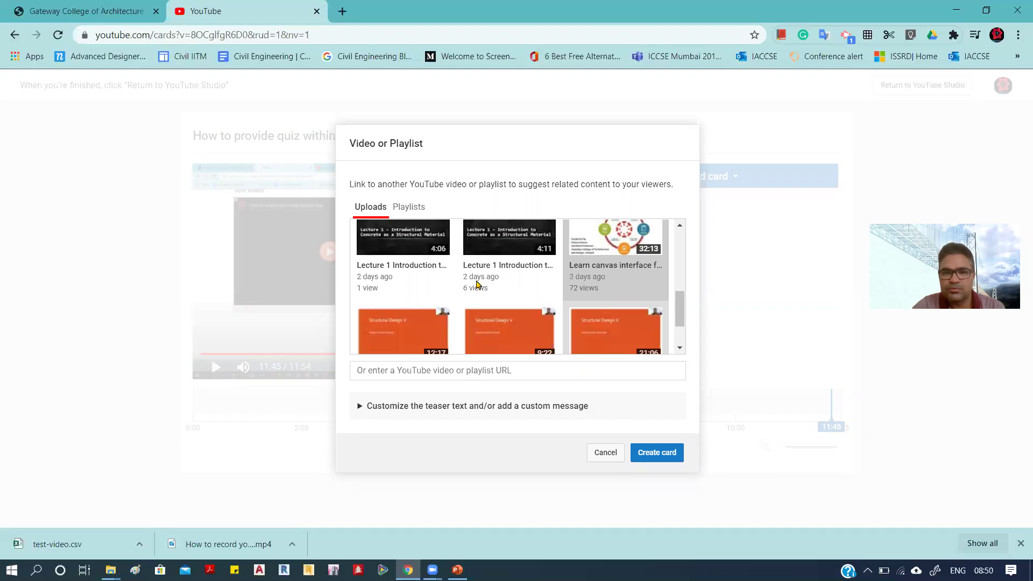
pyautogui.scroll(1, 506, 295)
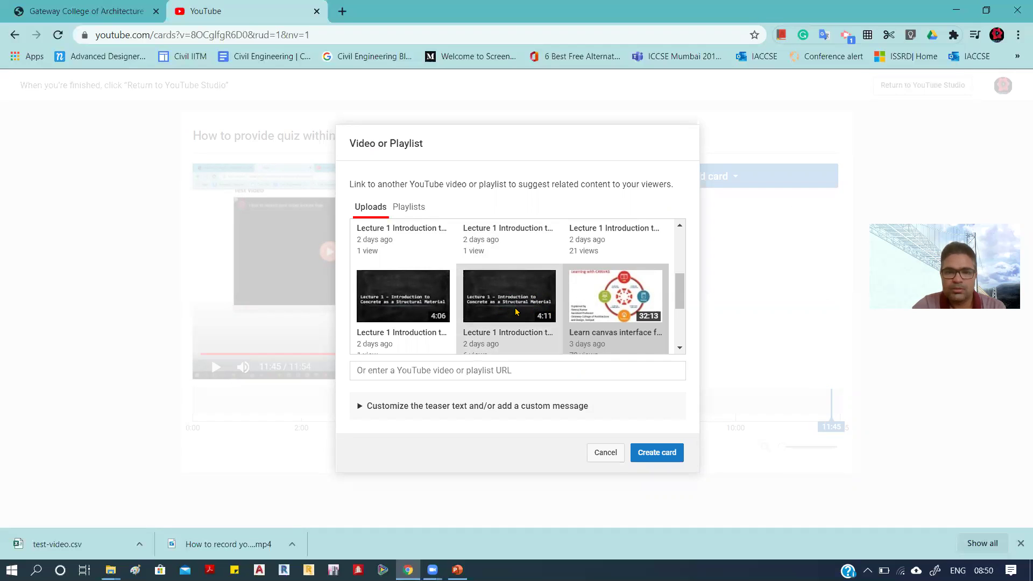
pyautogui.scroll(-1, 514, 305)
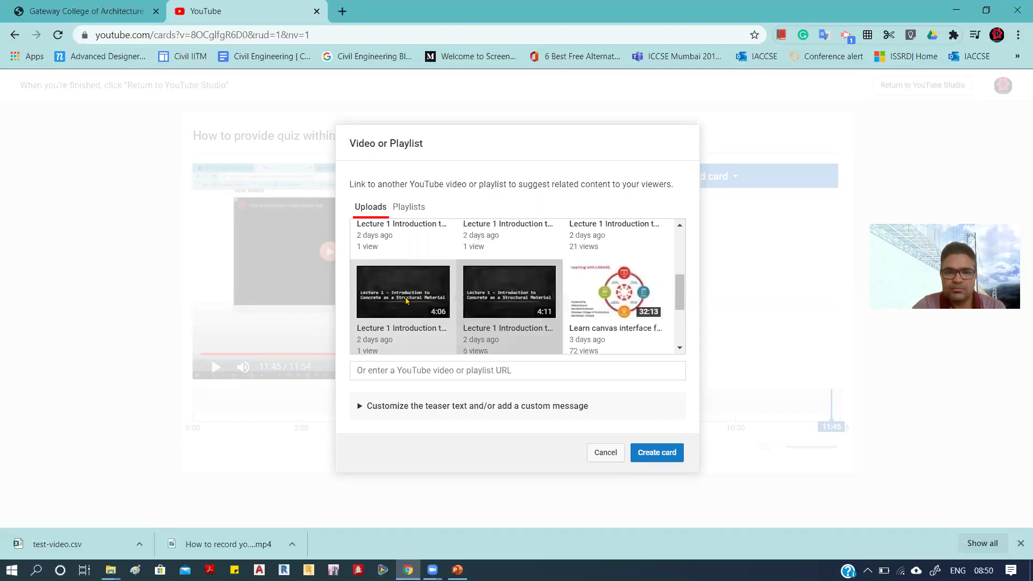
pyautogui.click(619, 316)
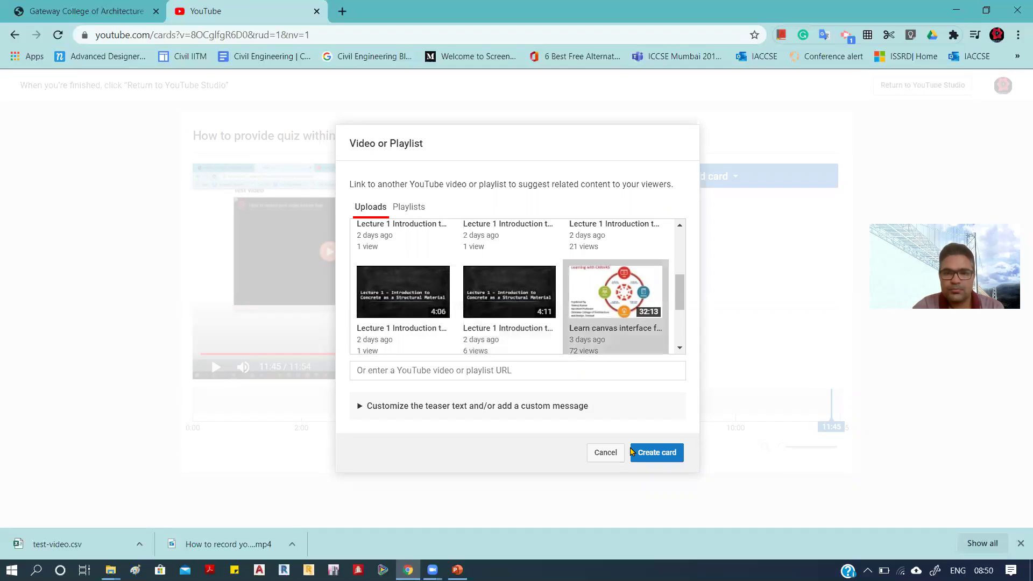
pyautogui.click(659, 454)
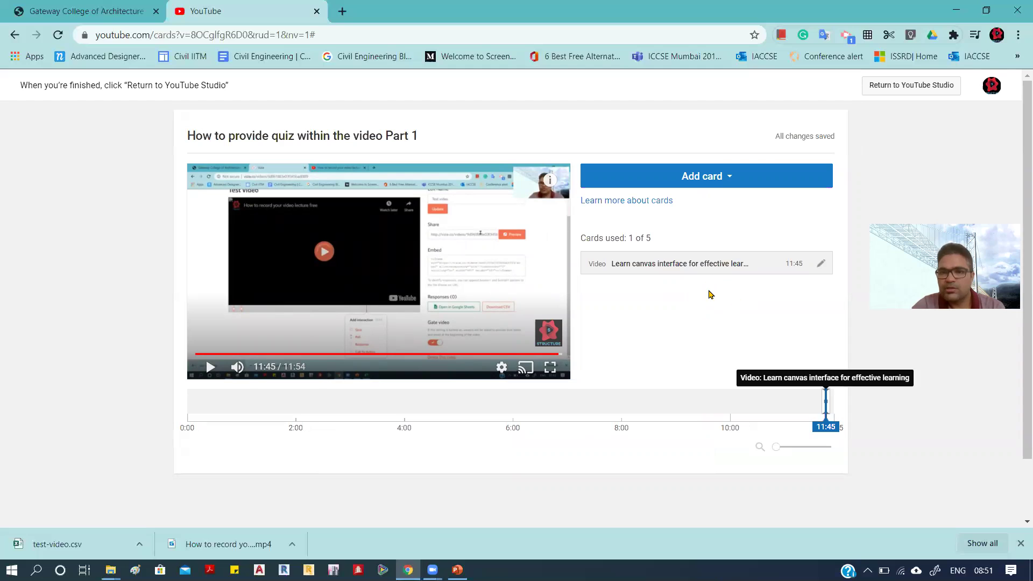
# Go back to the upload in YouTube Studio and move past Video elements to the Visibility step
pyautogui.click(902, 91)
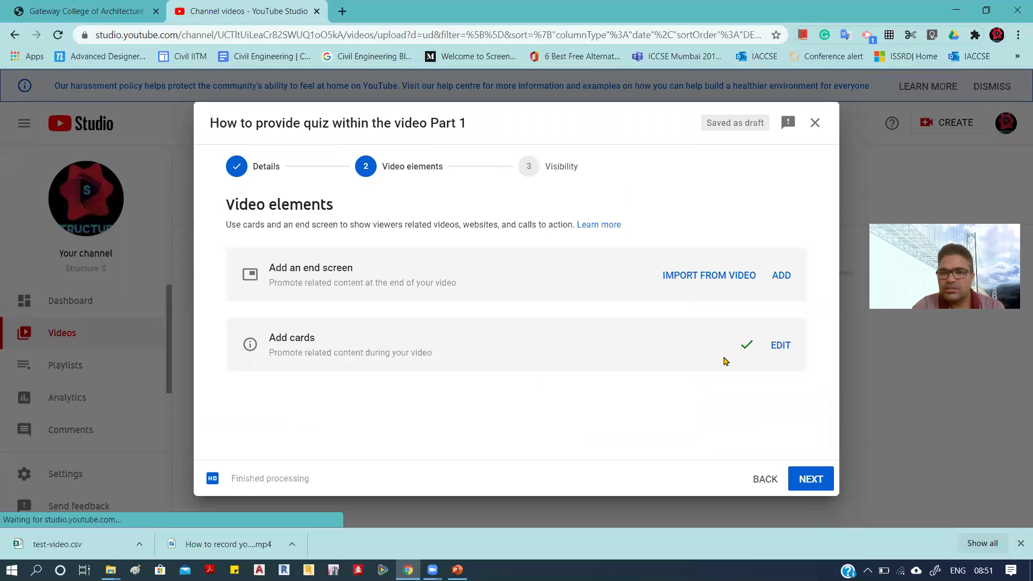
pyautogui.click(810, 480)
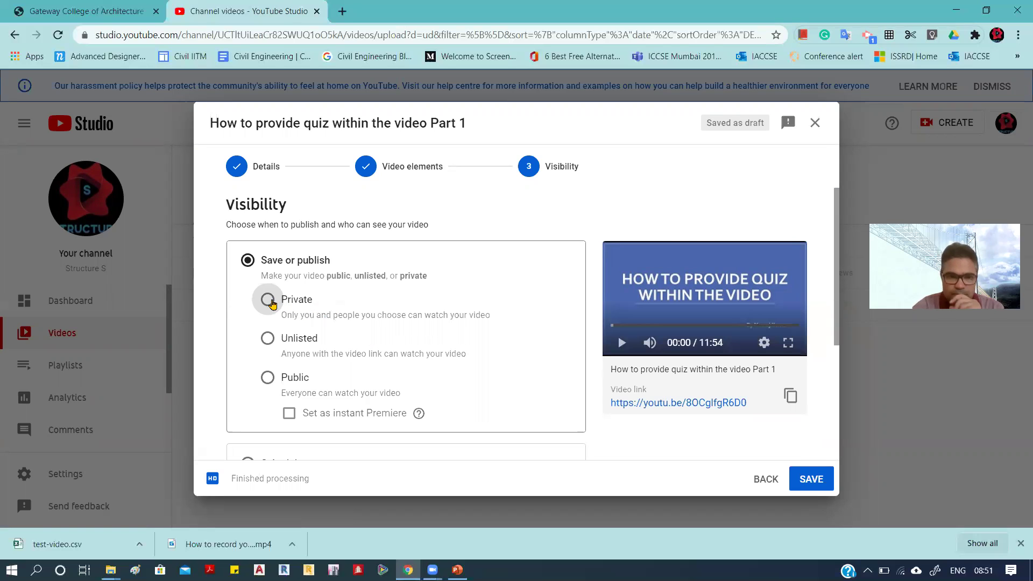
# Set 'How to provide quiz within the video Part 1' to Public and publish it
pyautogui.click(269, 380)
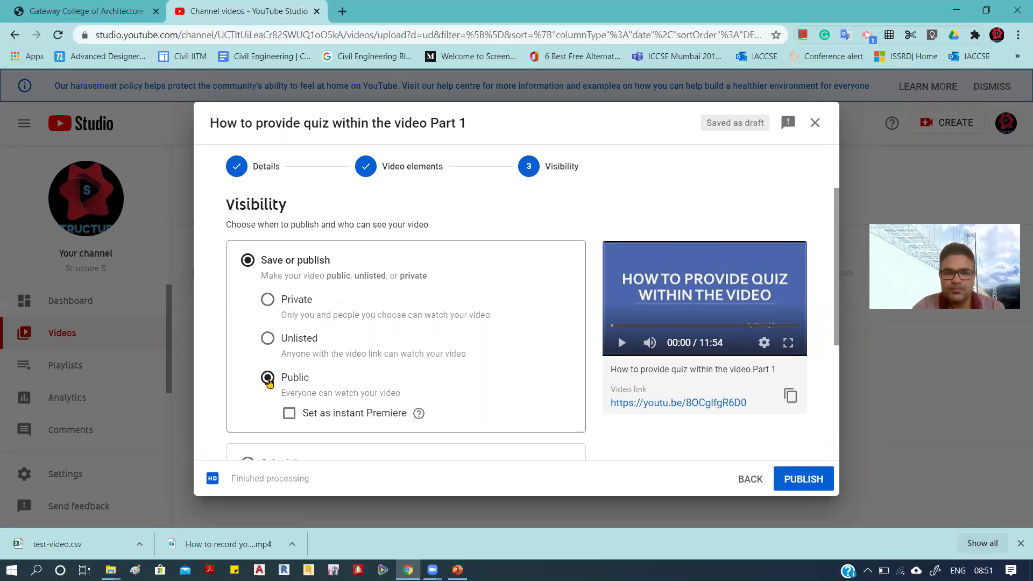
pyautogui.click(805, 483)
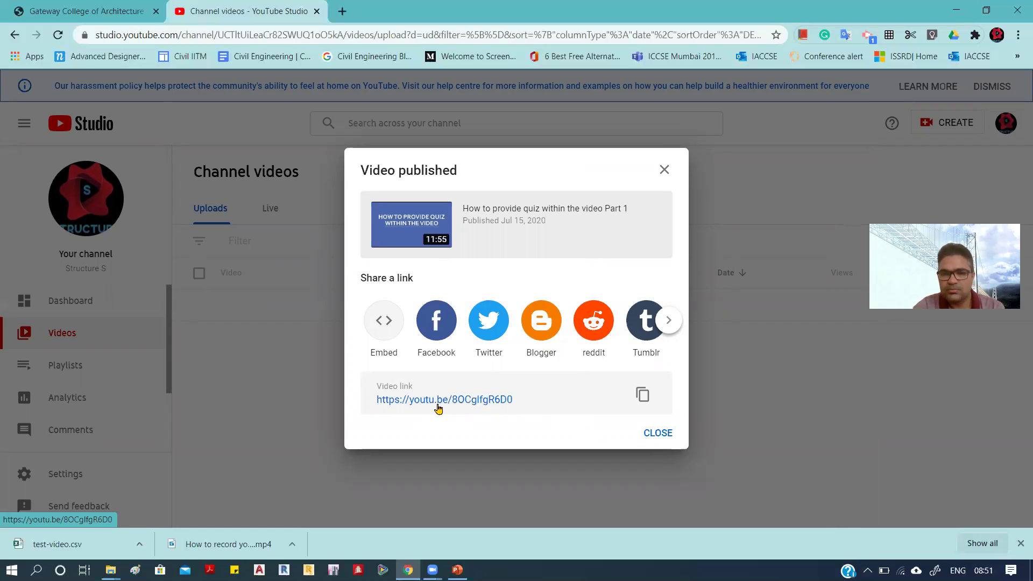
# Dismiss the Video published dialog and check the quiz video is listed as Public in Channel videos
pyautogui.click(653, 433)
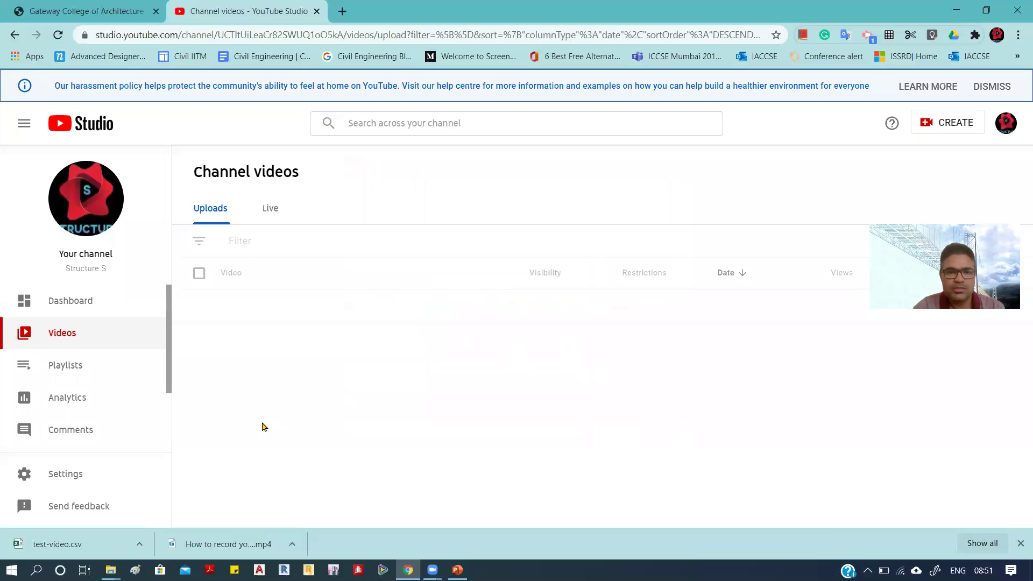
pyautogui.scroll(-1, 431, 338)
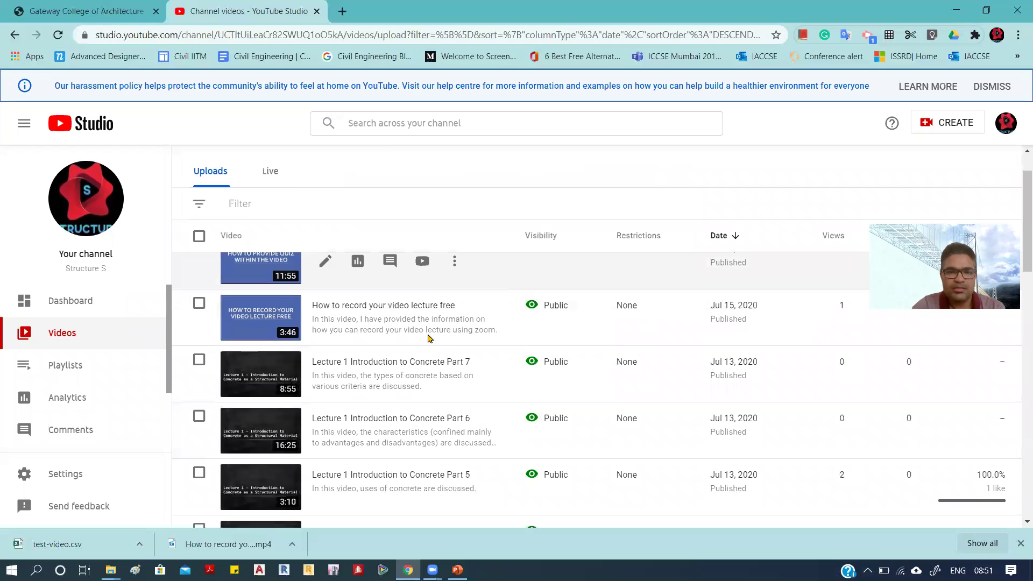
pyautogui.scroll(1, 454, 276)
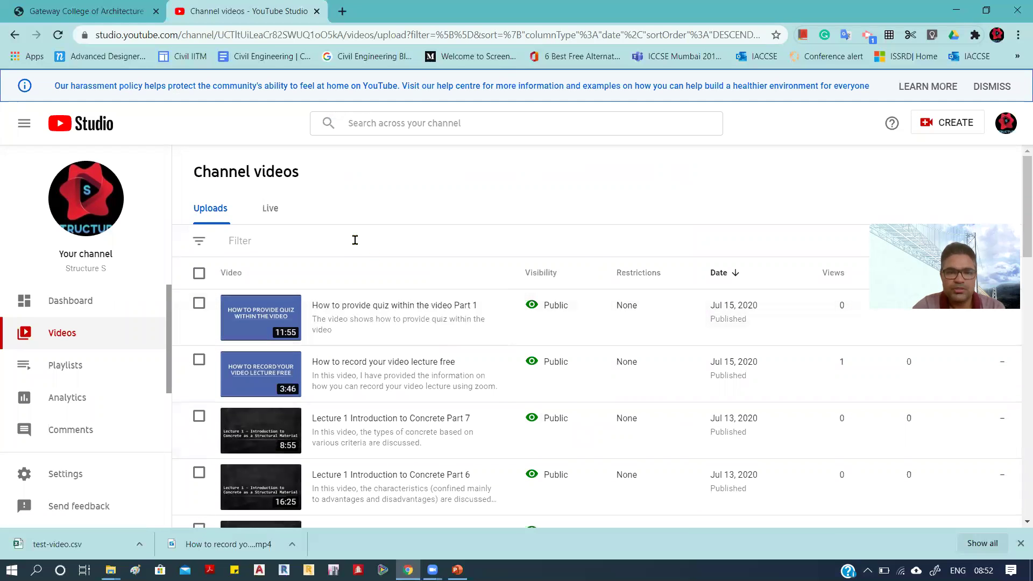